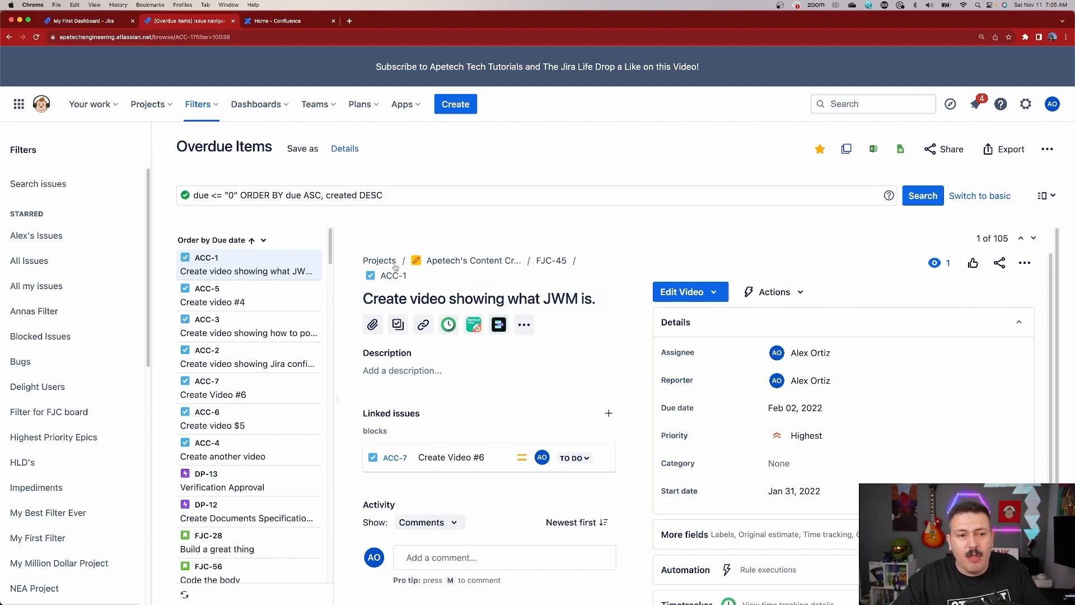
Step: Switch to Confluence and create a new page titled "Stakeholder Metrics"
drag(181, 147, 273, 148)
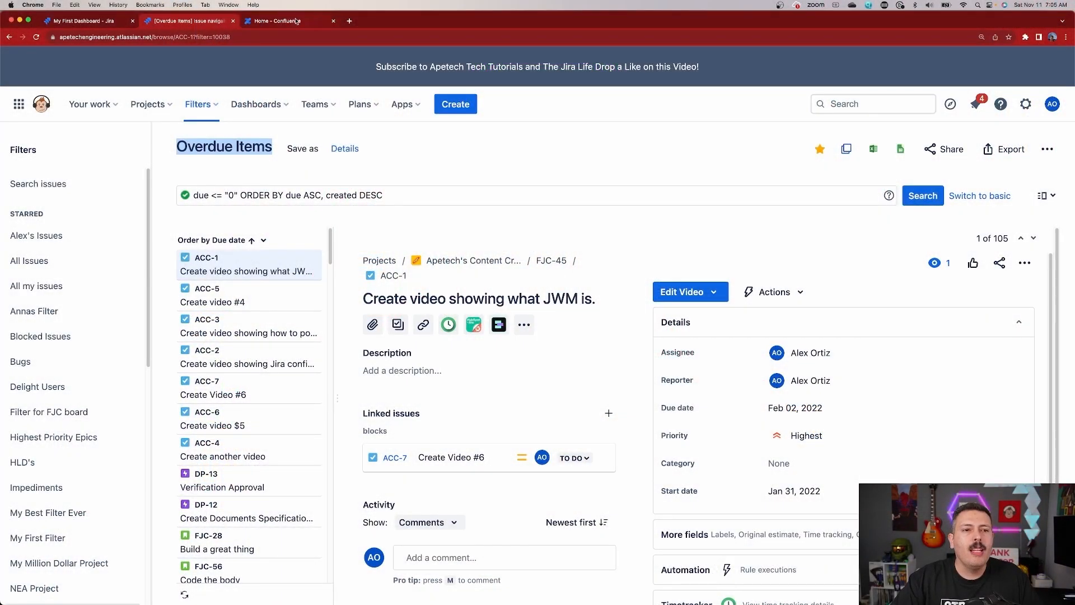
click(297, 21)
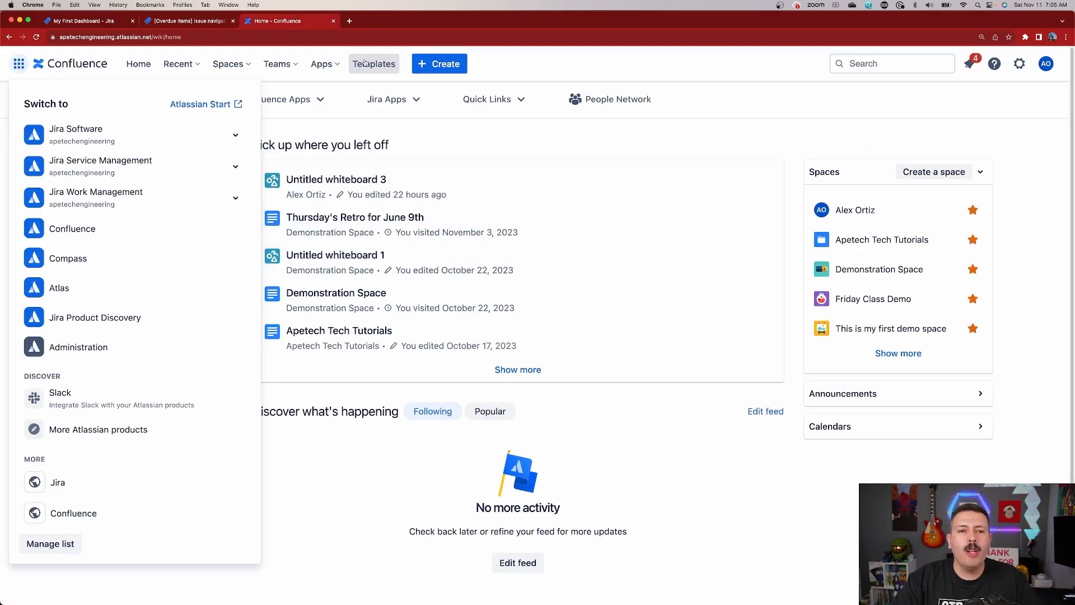
click(442, 64)
click(446, 94)
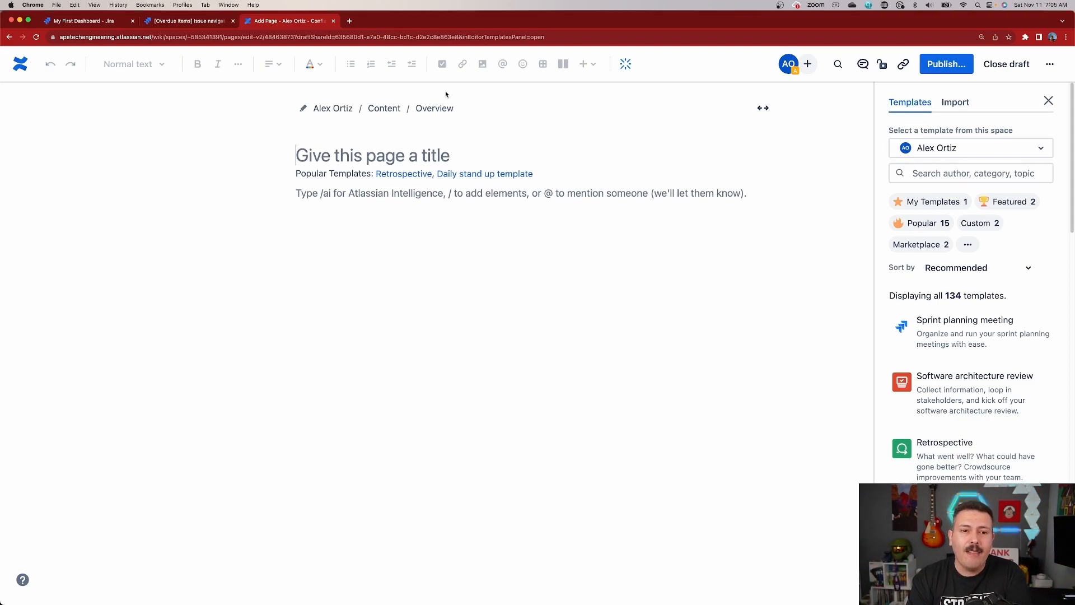
text(Stak)
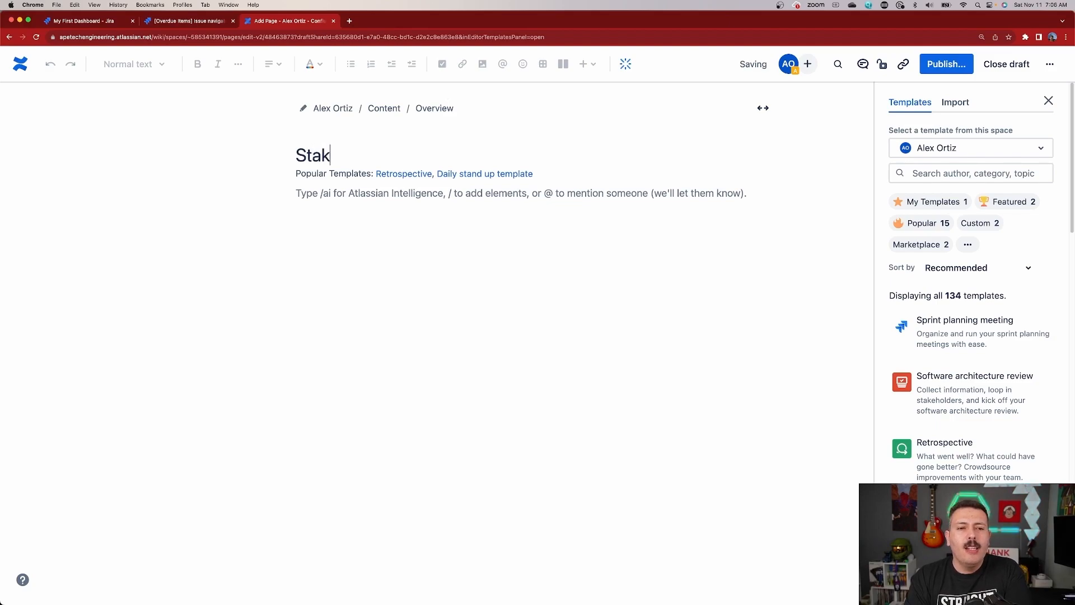
text(eholder Met)
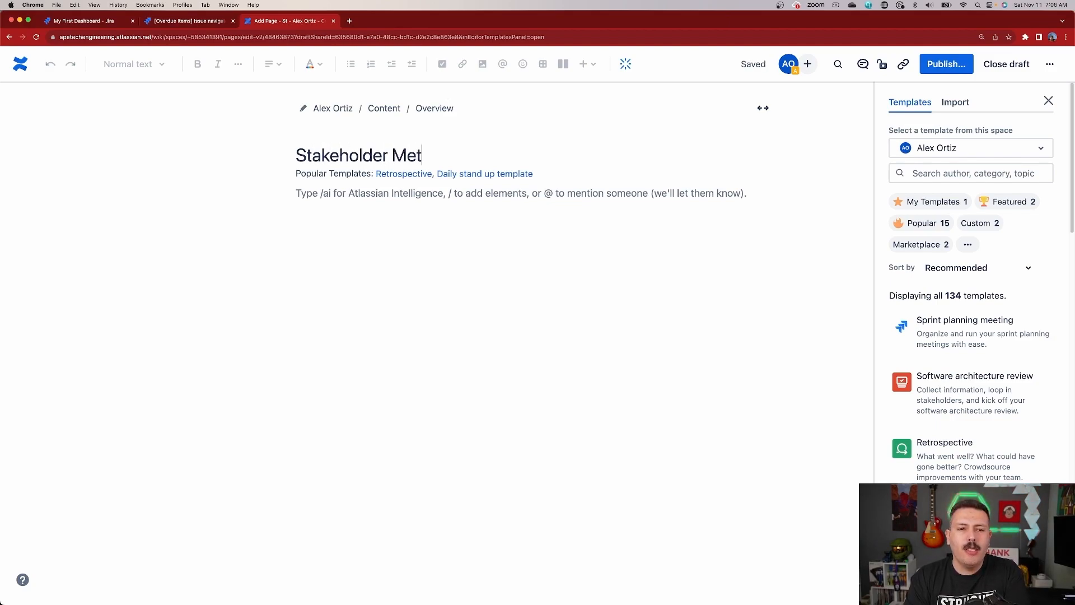
text(rics)
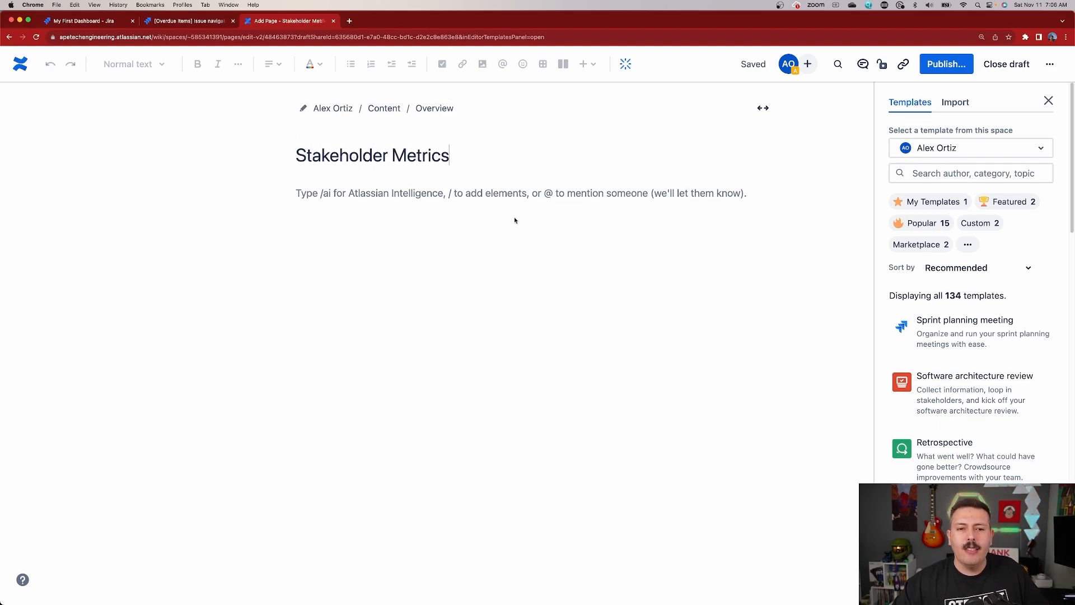
click(533, 224)
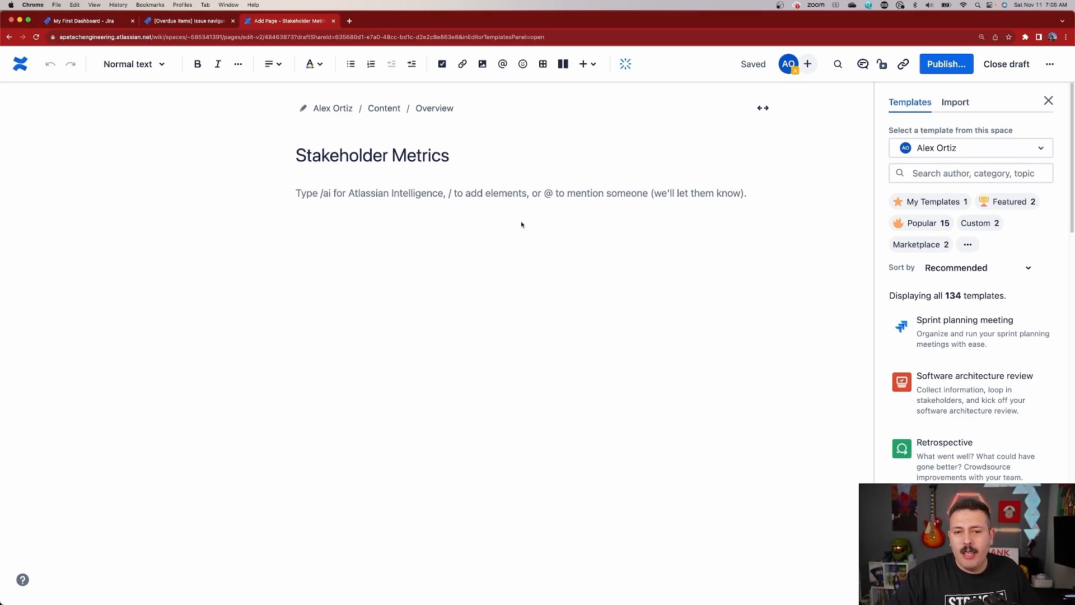
Step: Open the full browser of insertable elements for the page body and show its External content category
click(593, 66)
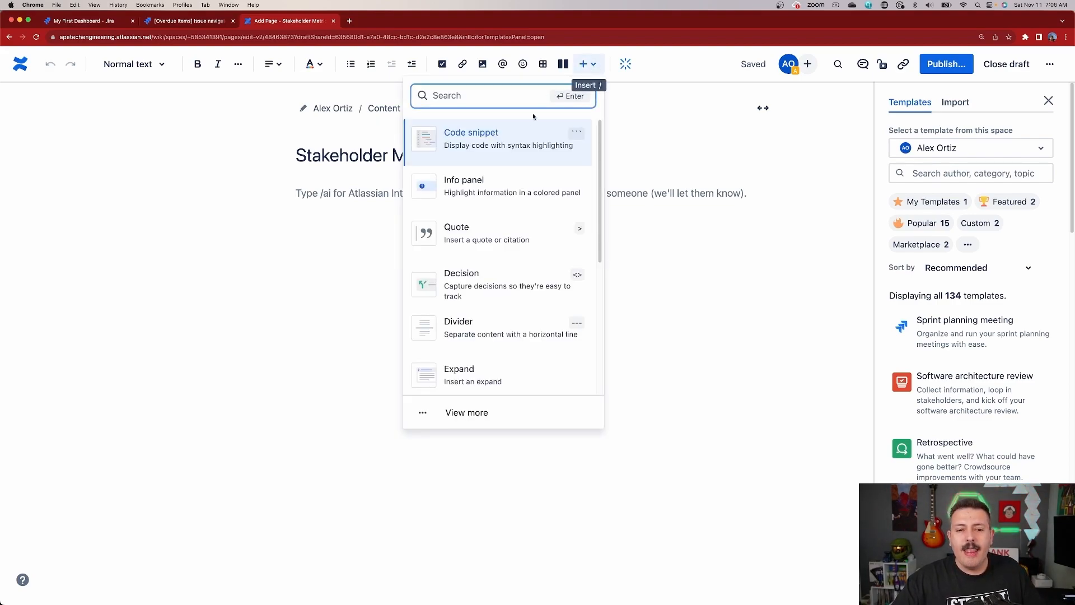
click(463, 414)
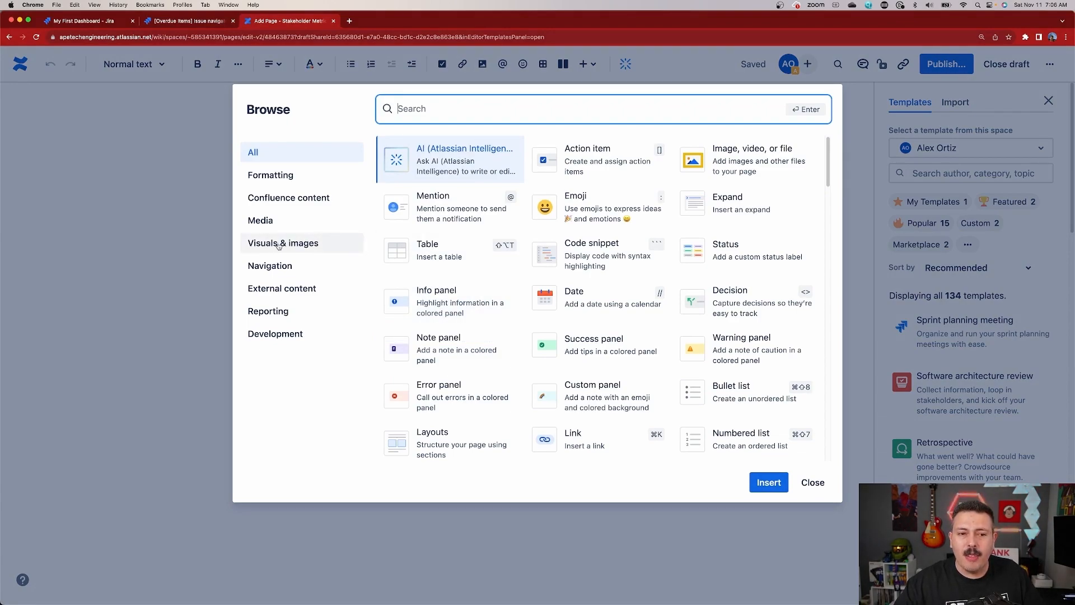
click(271, 290)
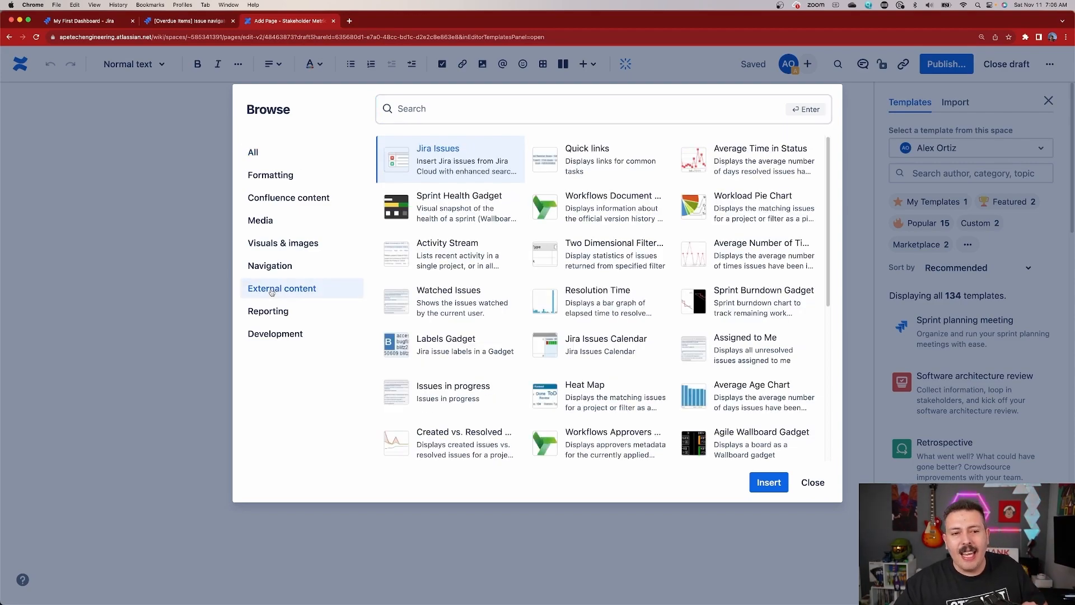
click(285, 248)
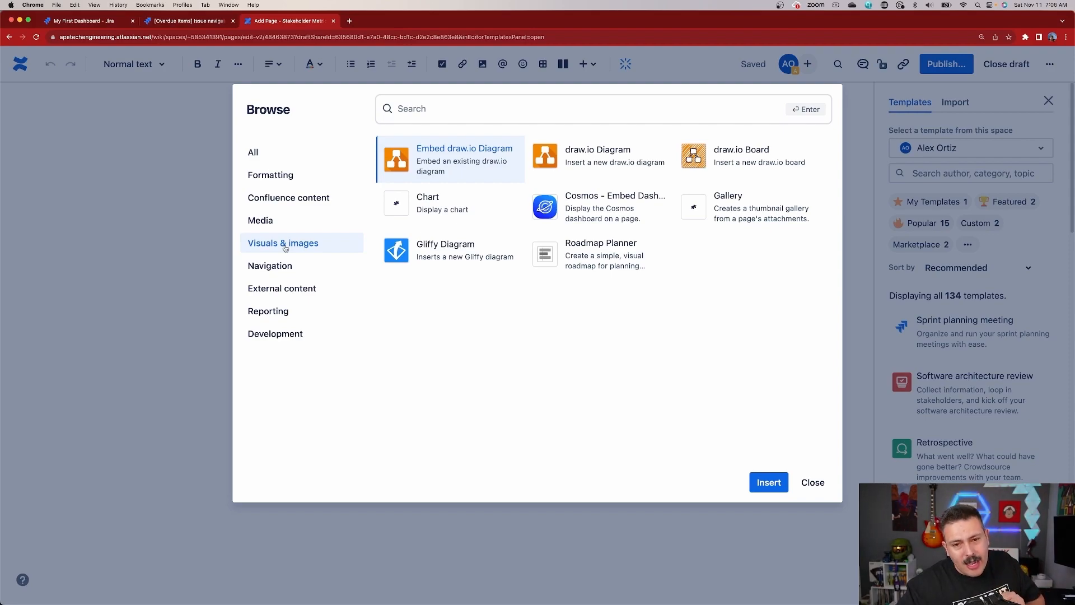
click(298, 287)
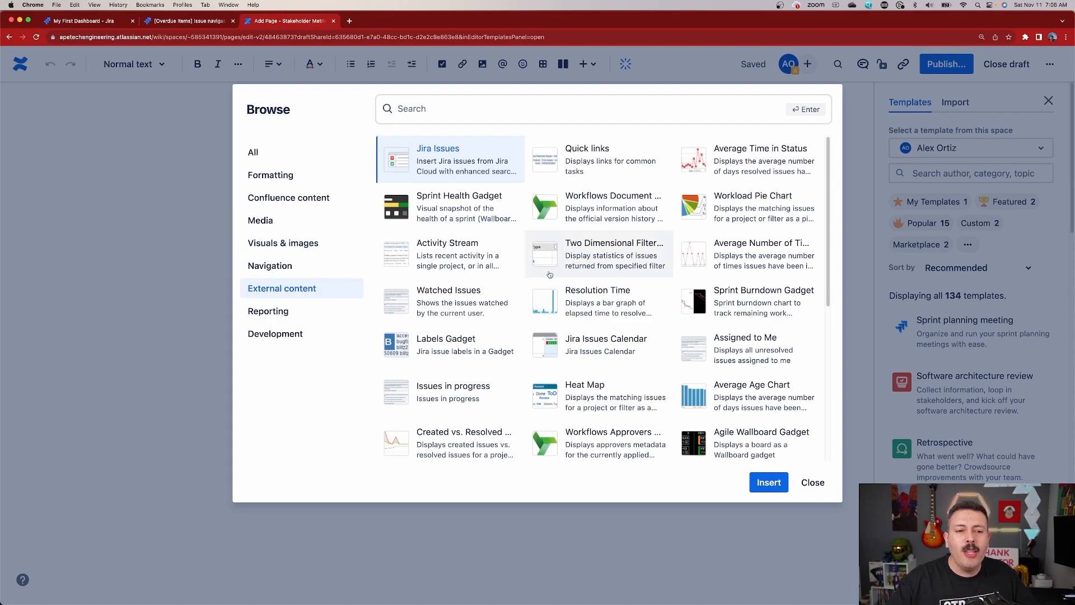
click(296, 310)
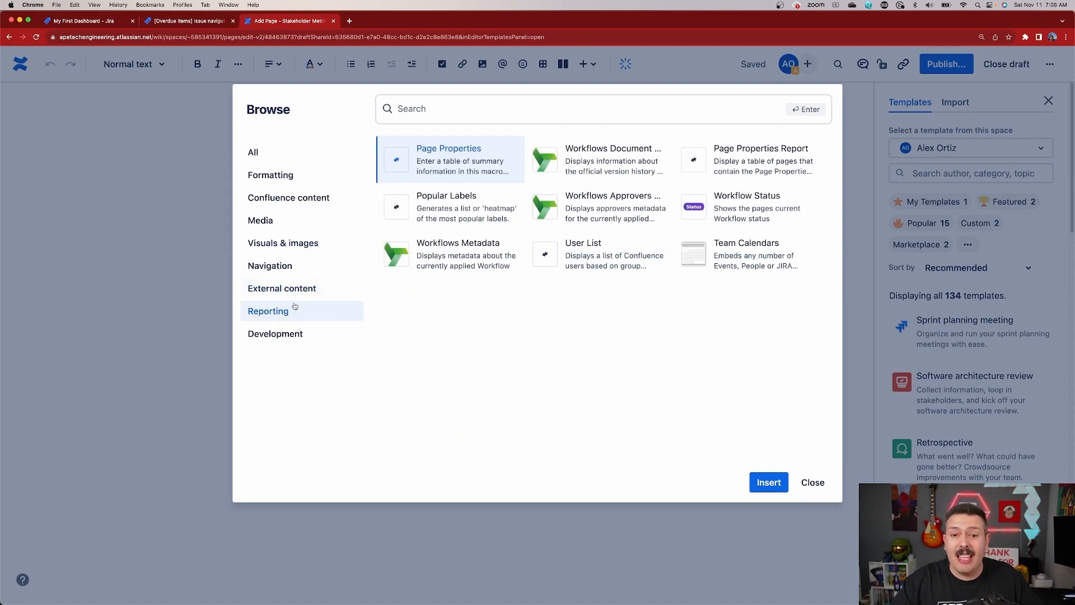
click(290, 288)
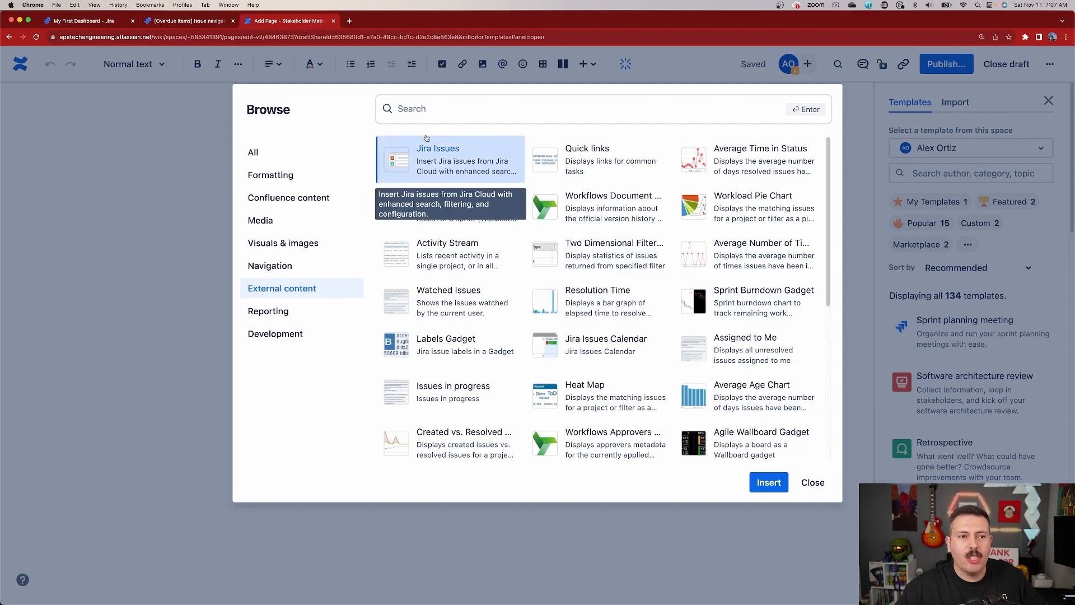
Step: Switch to the Jira dashboard, open it for editing, and look through the available gadgets as far as Issue Statistics
click(86, 20)
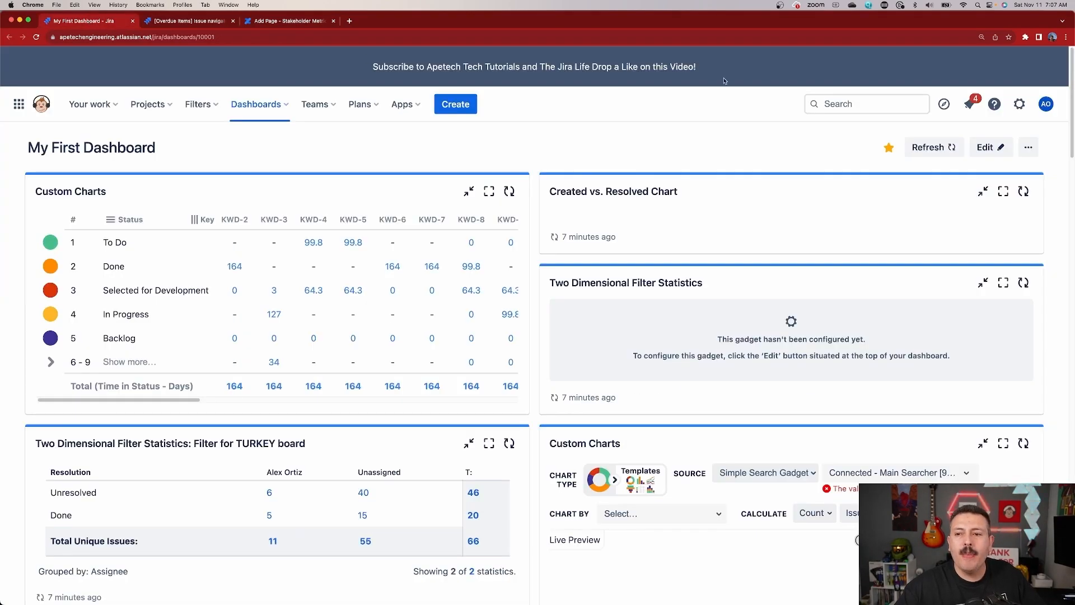
click(990, 147)
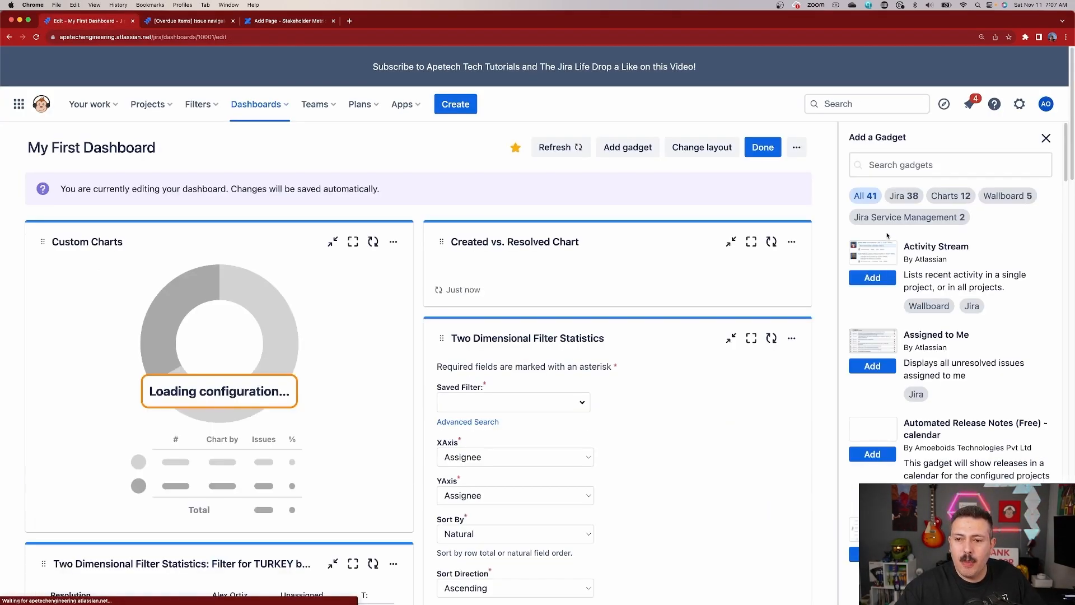
scroll(913, 405, down, 3)
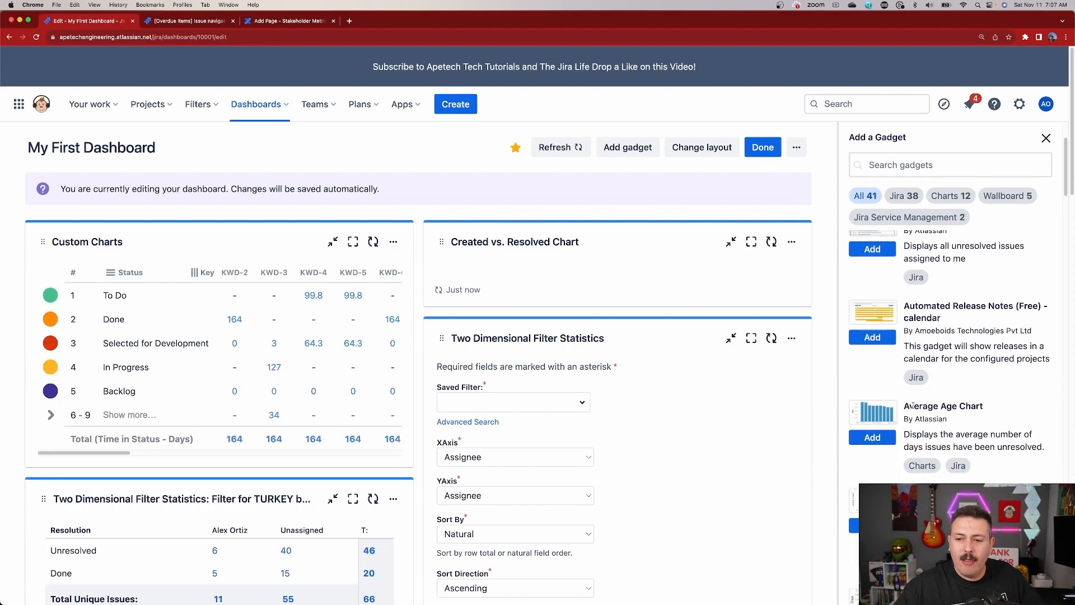
scroll(920, 415, down, 10)
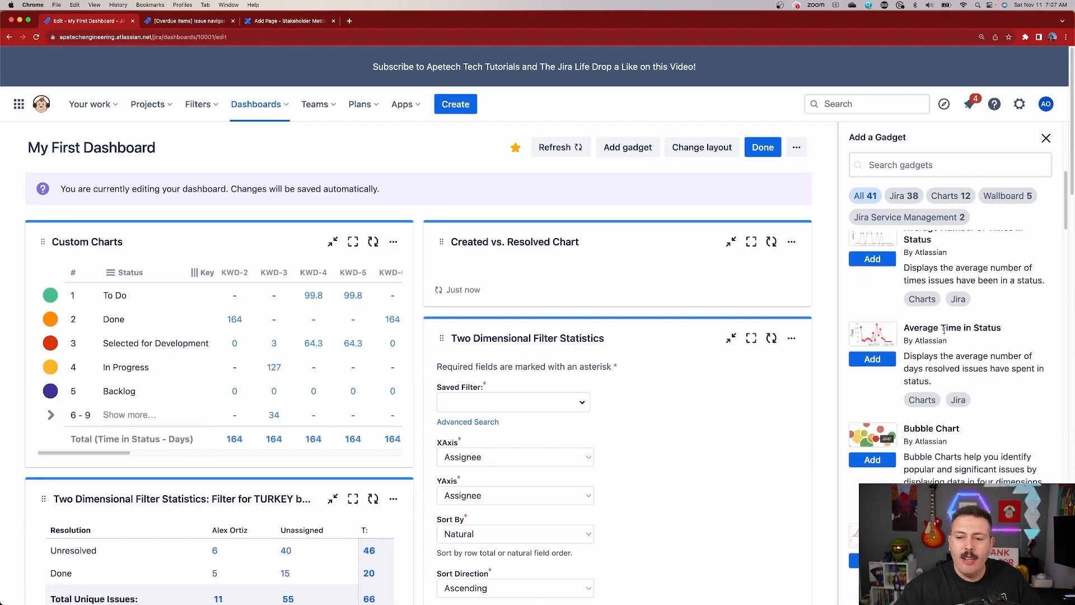
scroll(944, 328, down, 4)
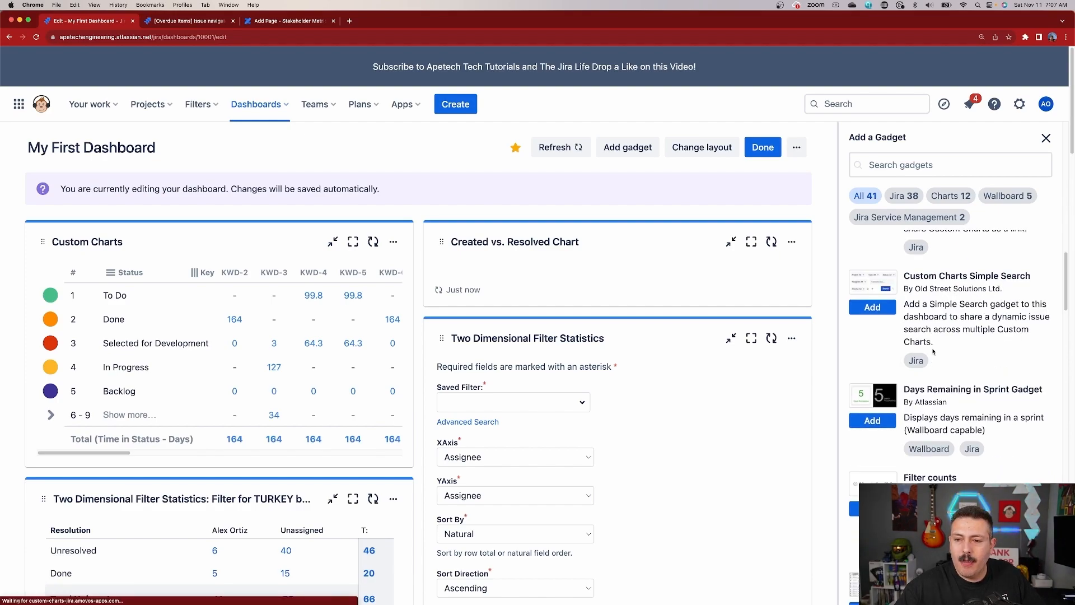
scroll(933, 351, down, 5)
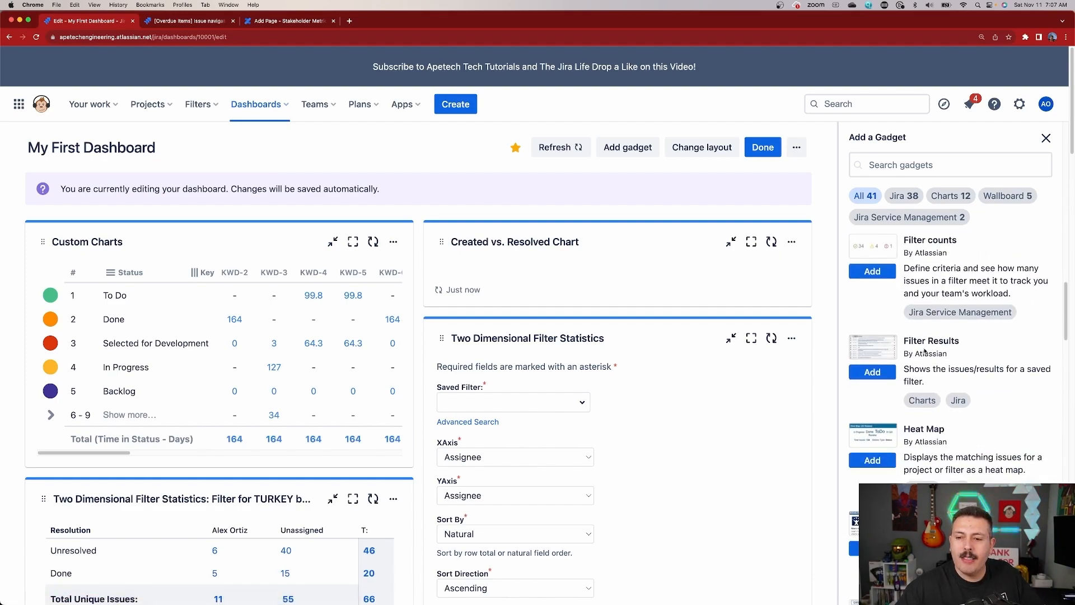
scroll(946, 341, down, 5)
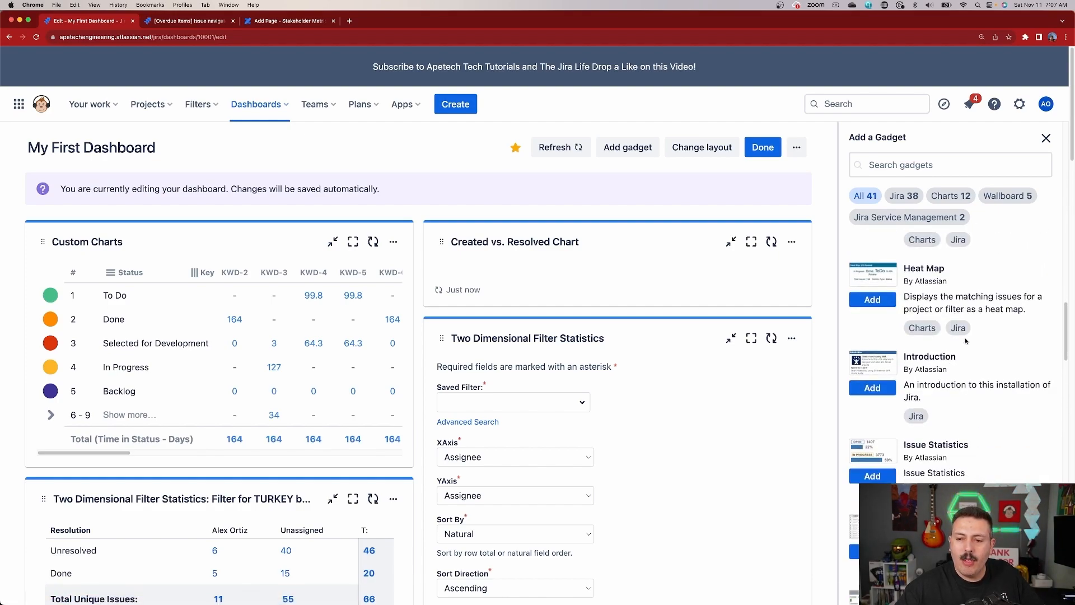
scroll(965, 341, down, 1)
drag(911, 359, 957, 360)
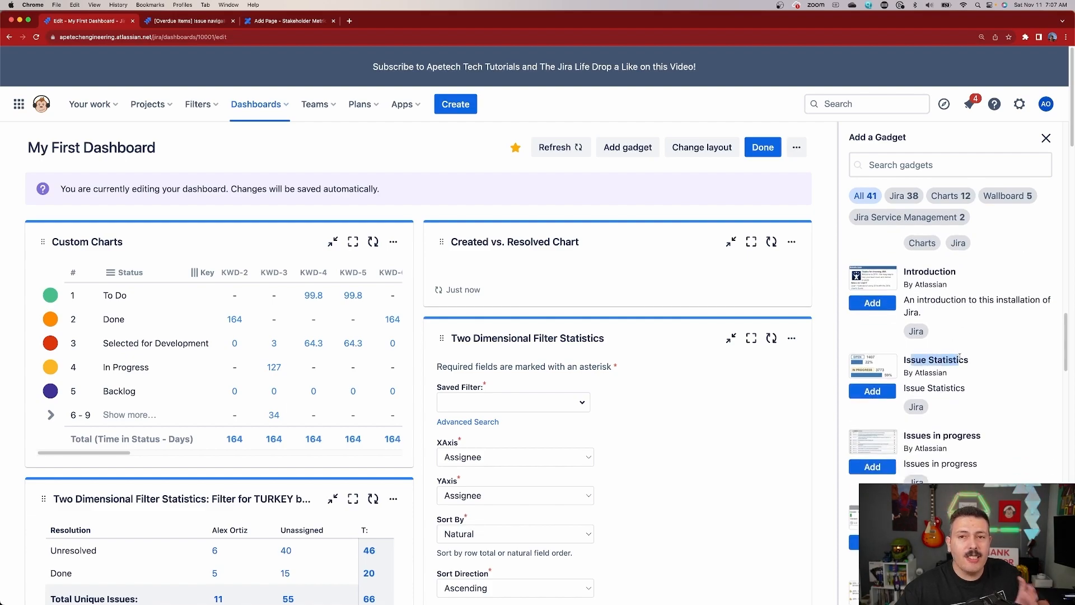
scroll(957, 353, down, 2)
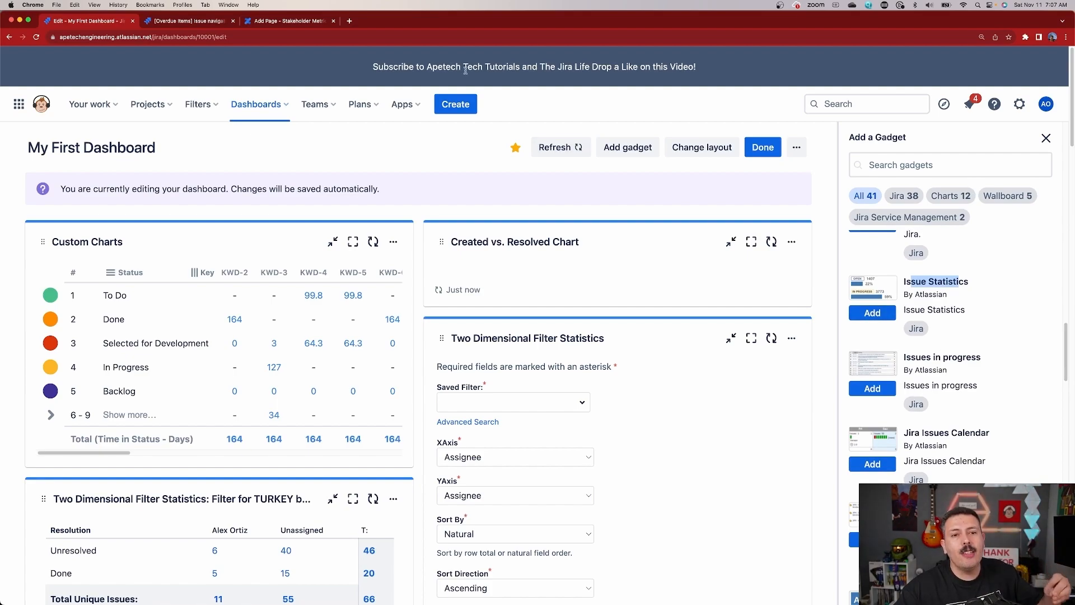
Step: Return to the Confluence draft and insert the Issue Statistics macro from the External content elements
click(274, 21)
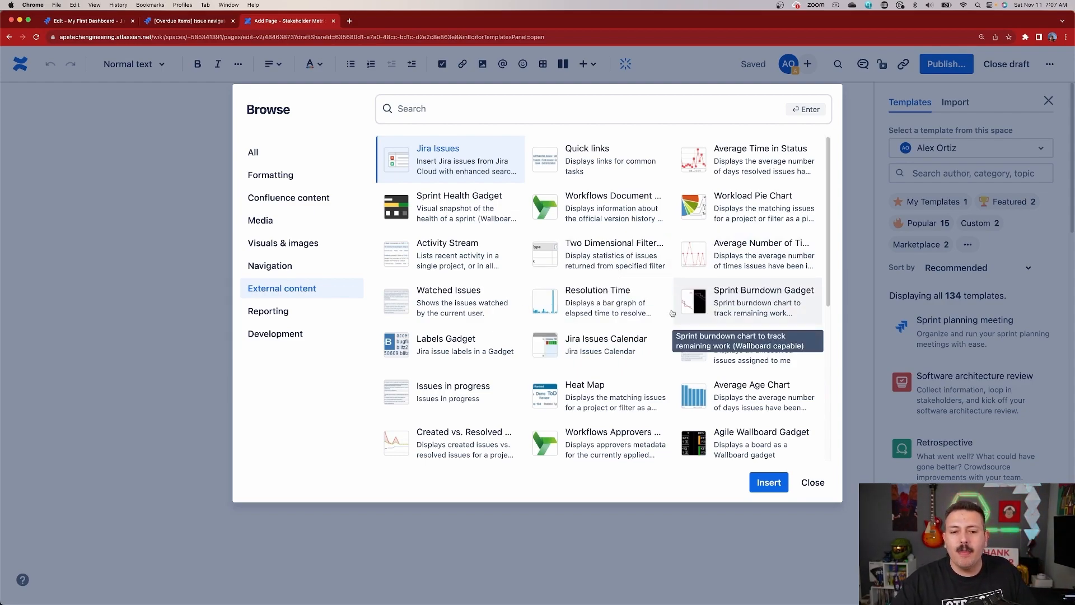
scroll(740, 392, down, 3)
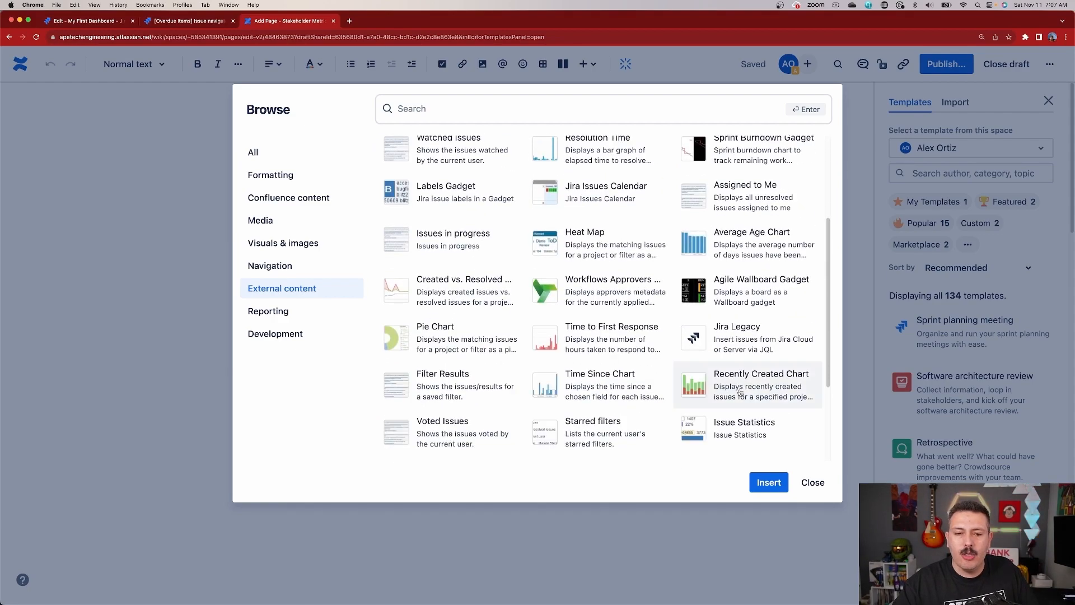
scroll(745, 389, down, 1)
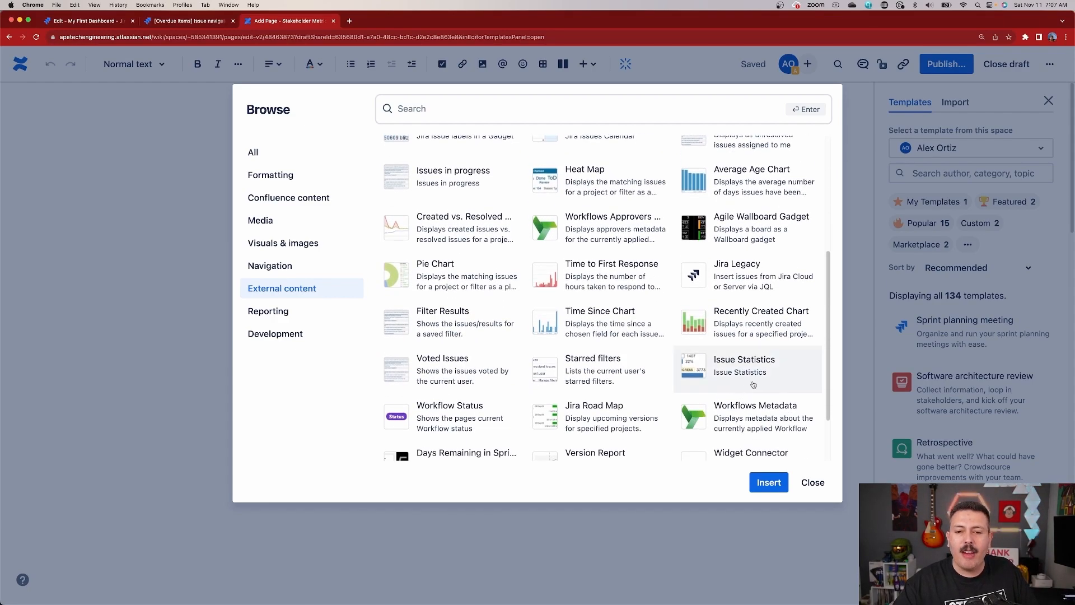
scroll(751, 385, down, 1)
click(737, 370)
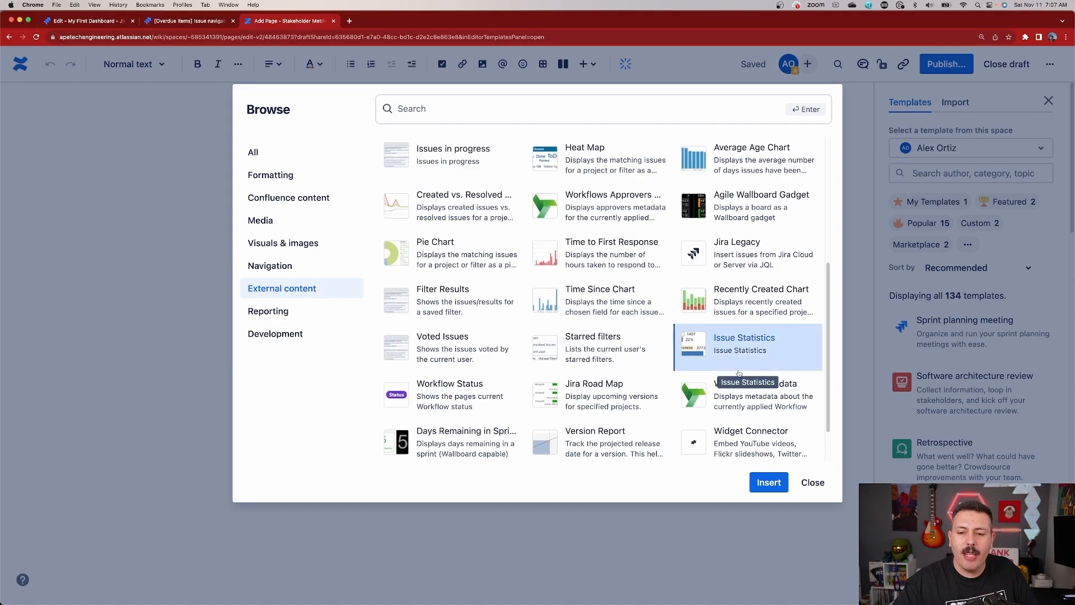
scroll(756, 448, down, 1)
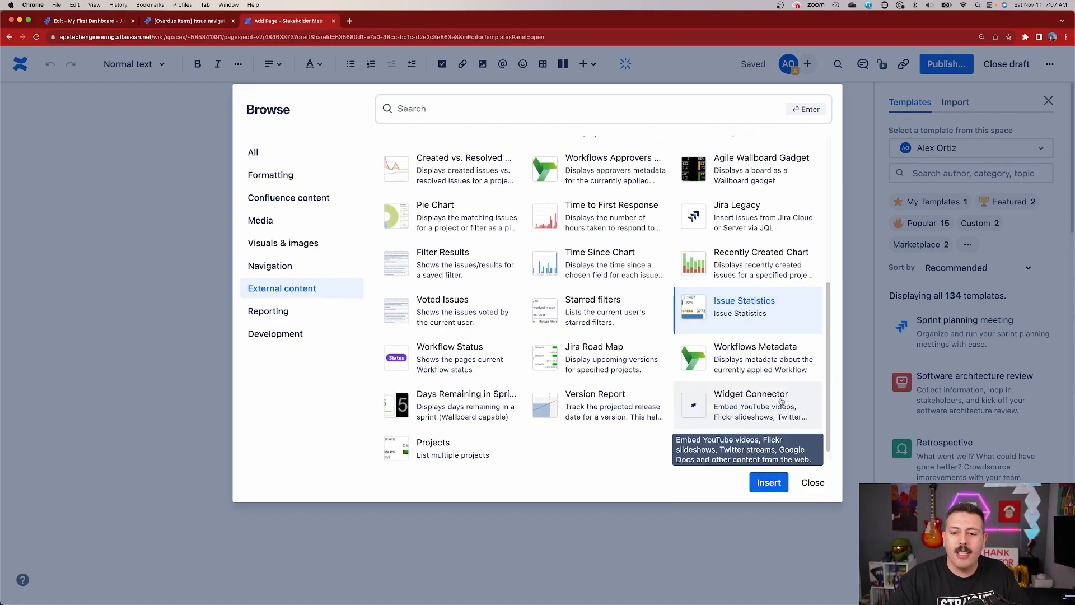
click(773, 485)
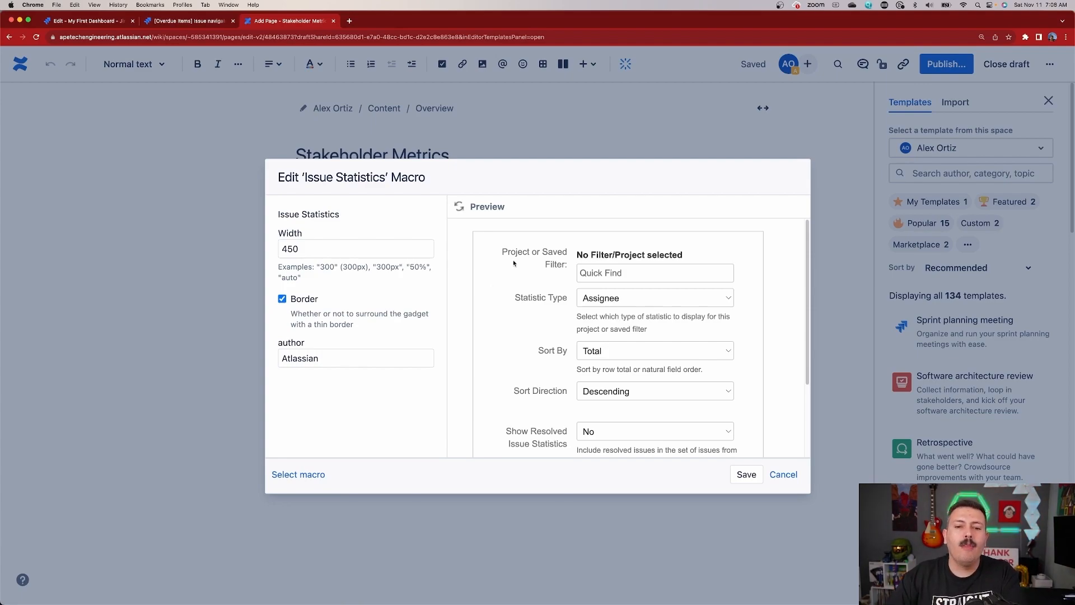
Step: Set the Issue Statistics macro's project or saved filter to Overdue Items and review its remaining options
click(642, 273)
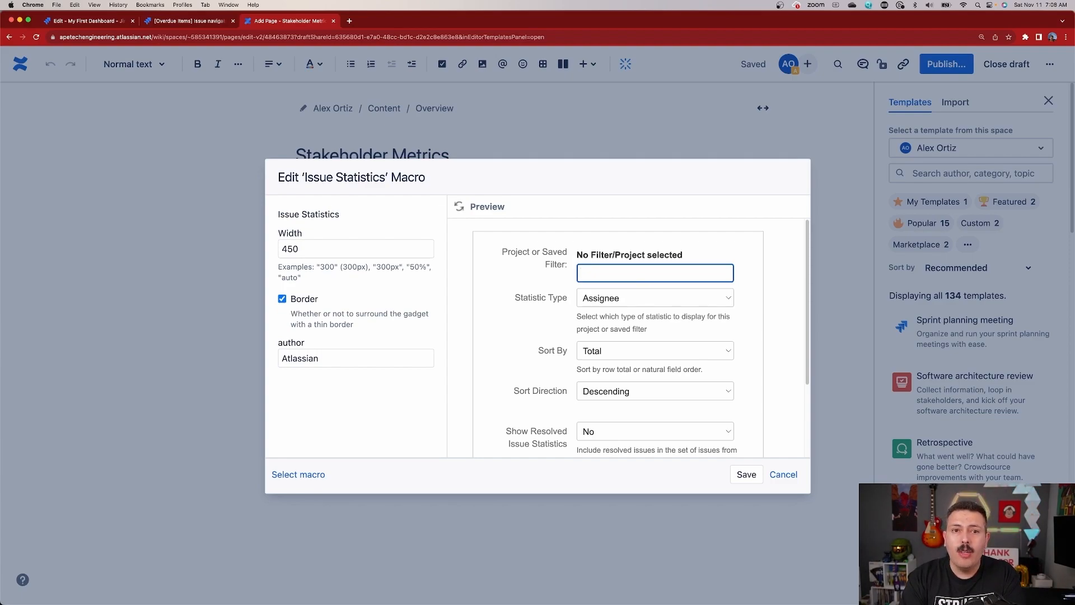
text(Over)
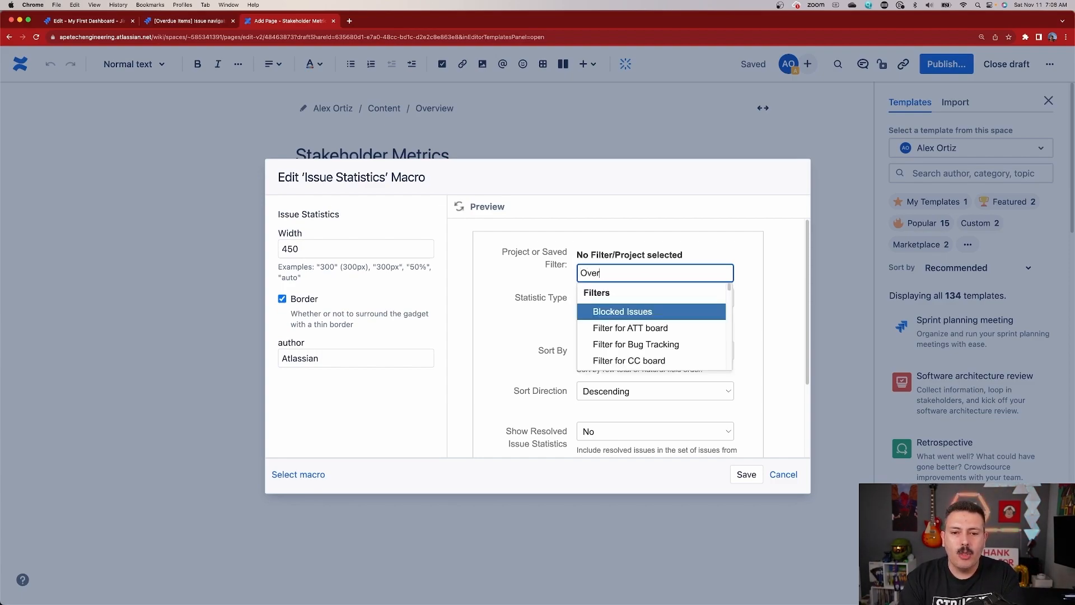
text(d)
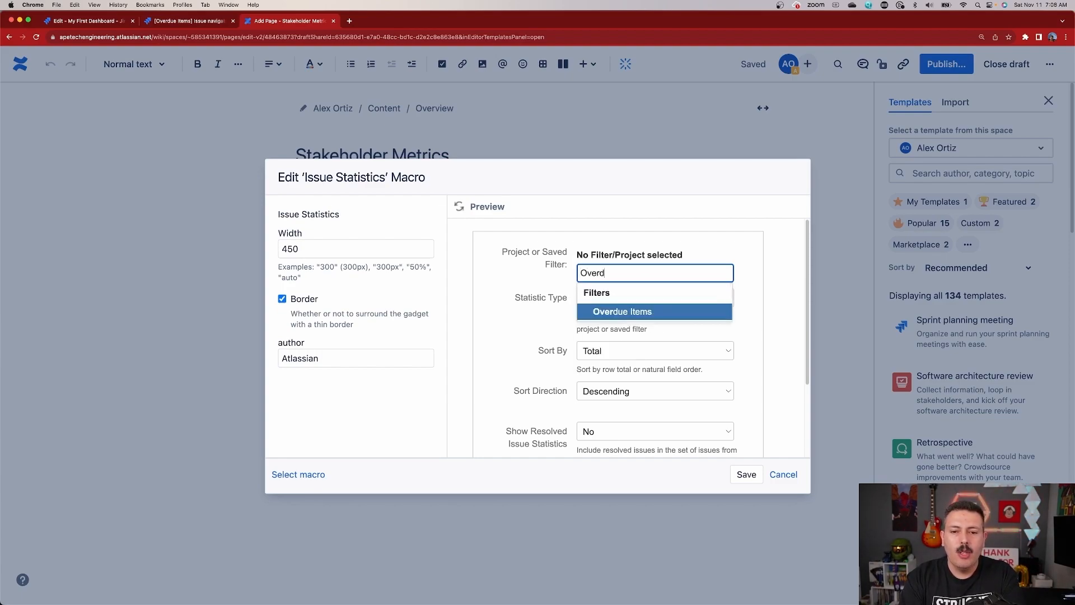
click(607, 310)
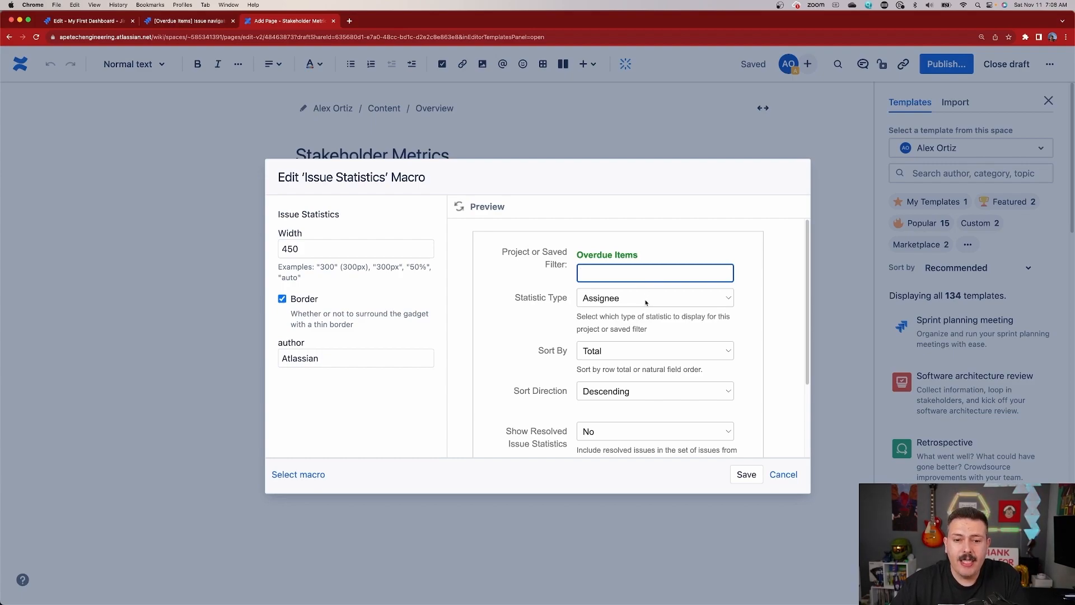
scroll(647, 302, down, 4)
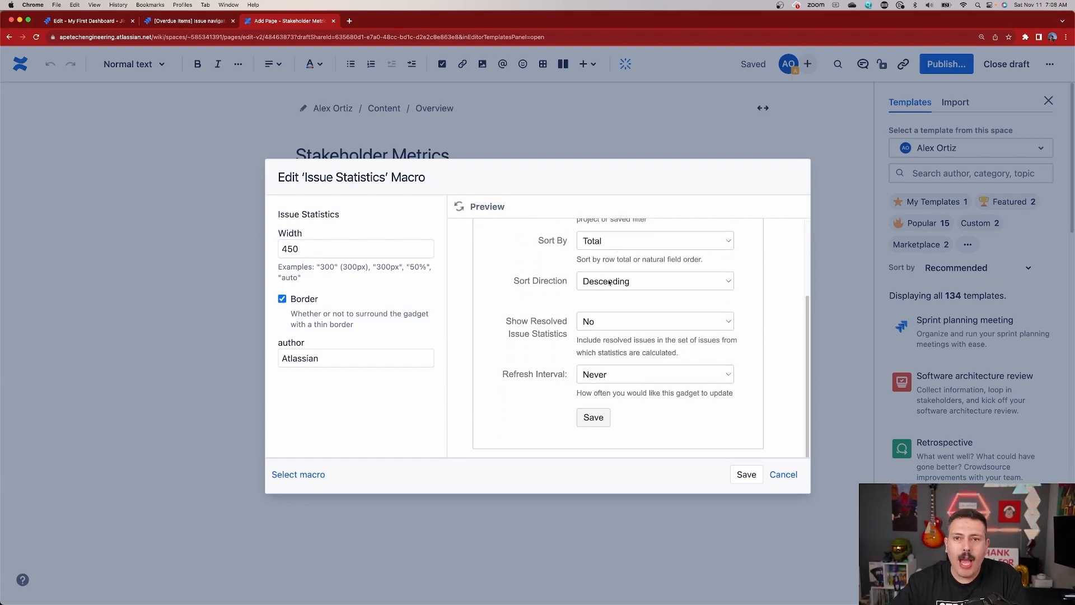
Step: Switch to the Jira dashboard and open the Created vs. Resolved Chart gadget's configuration to review its options
click(89, 26)
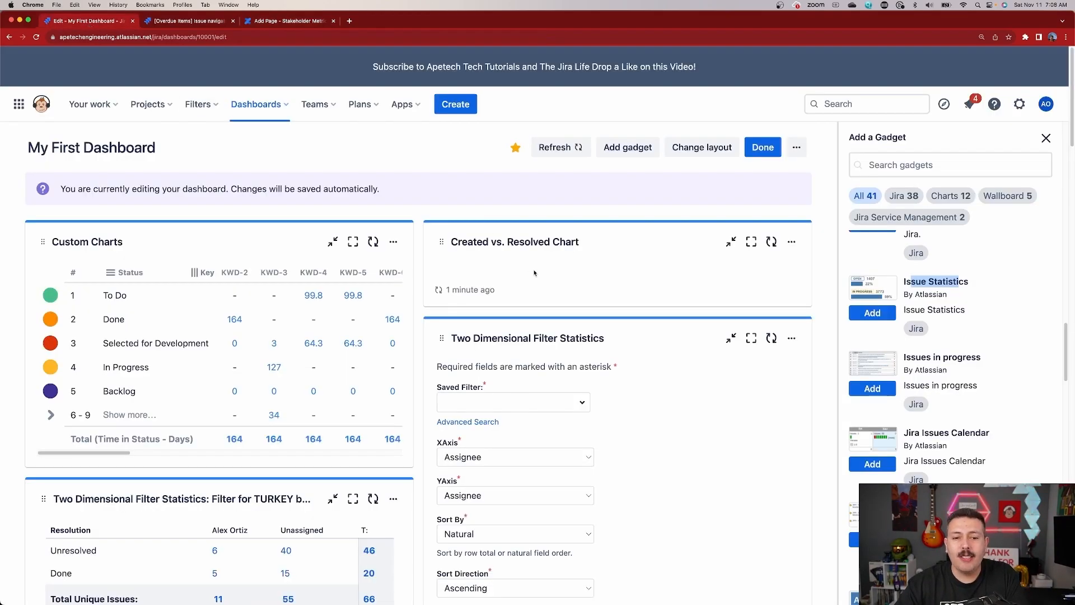
click(791, 241)
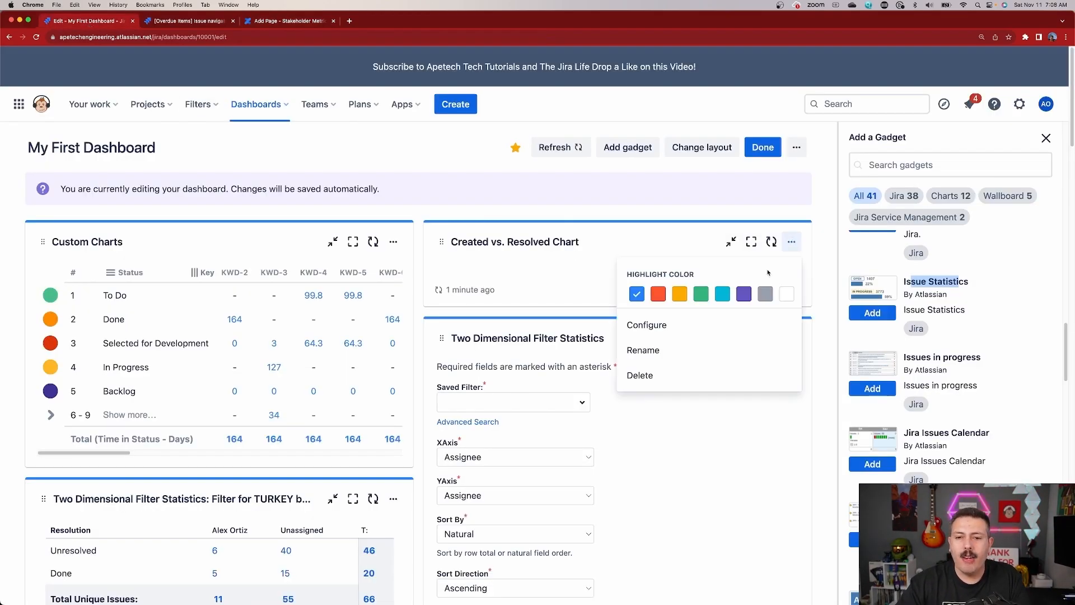
click(686, 331)
scroll(585, 512, down, 2)
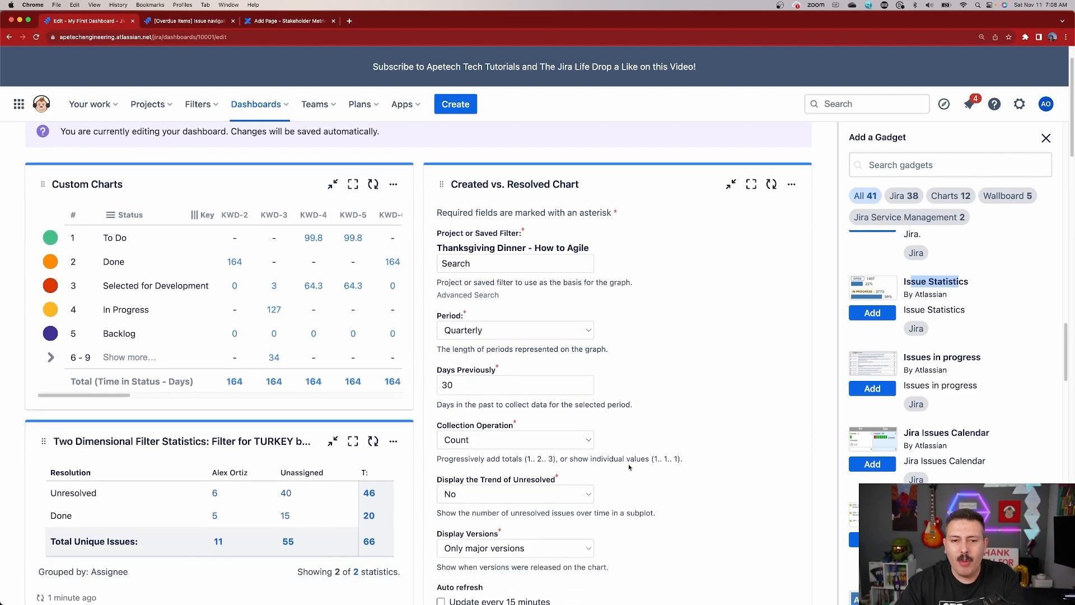
Step: Return to the Confluence draft, save the Issue Statistics gadget configuration, and save the macro into the page
click(277, 24)
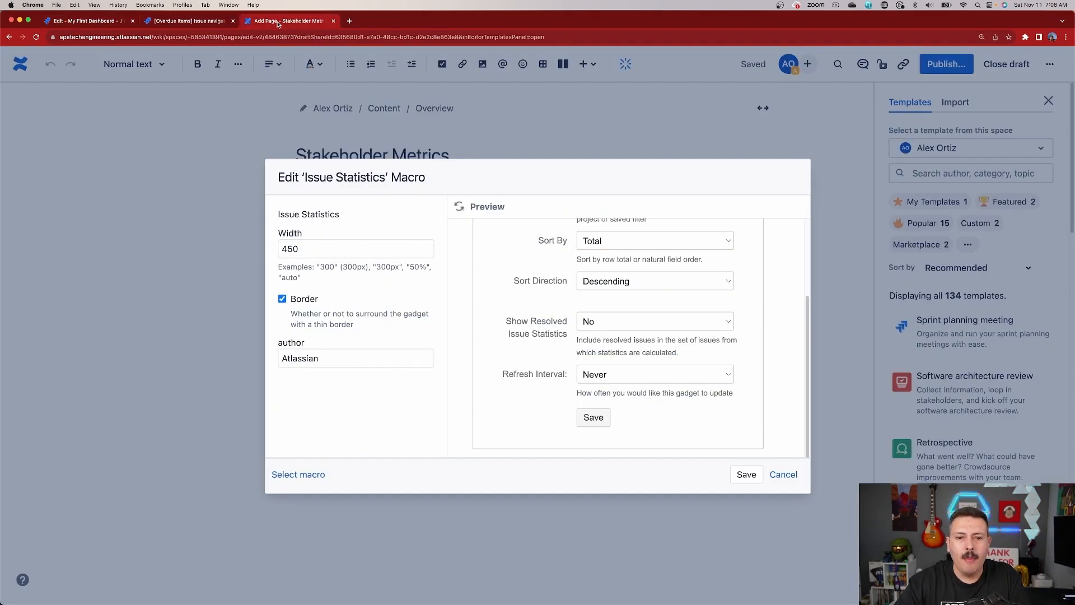
click(605, 420)
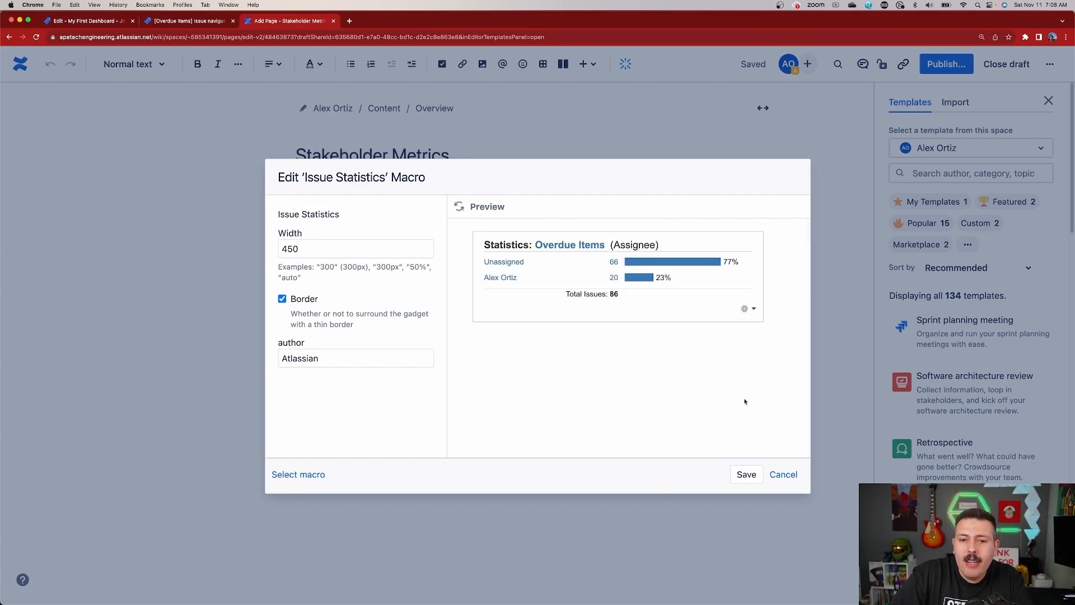
click(746, 474)
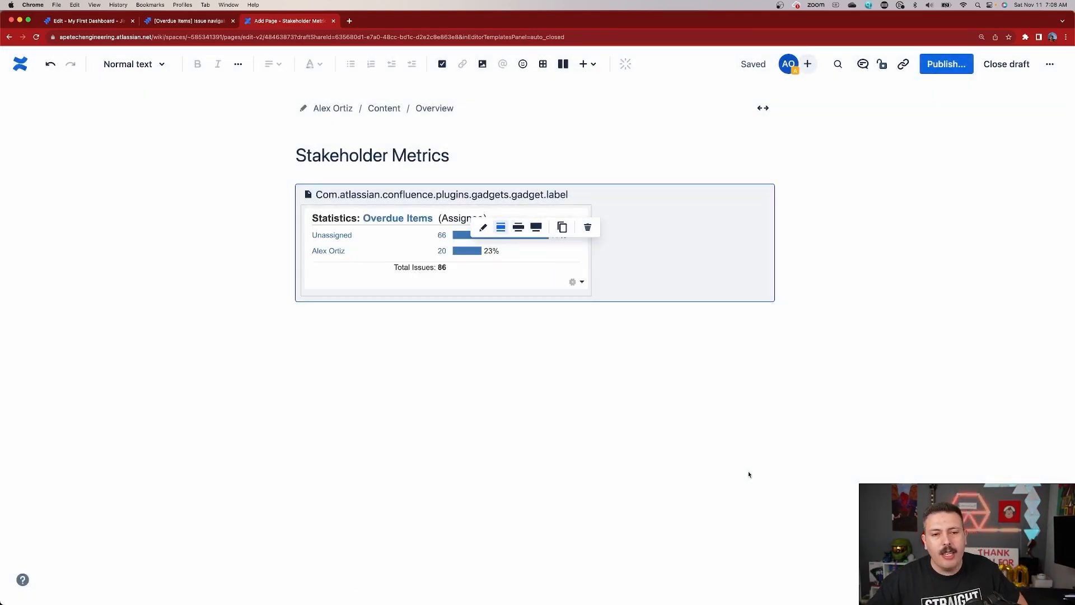
Step: Search the insertable elements for "roa" below the statistics macro, review the roadmap options, and close the list without inserting any
click(577, 386)
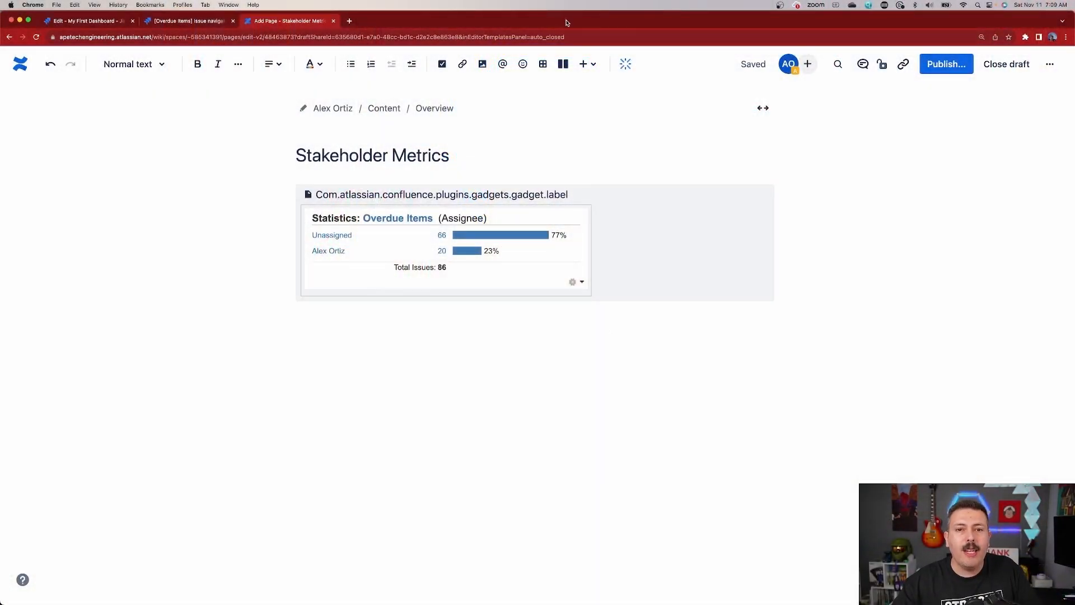
click(582, 64)
text(roa)
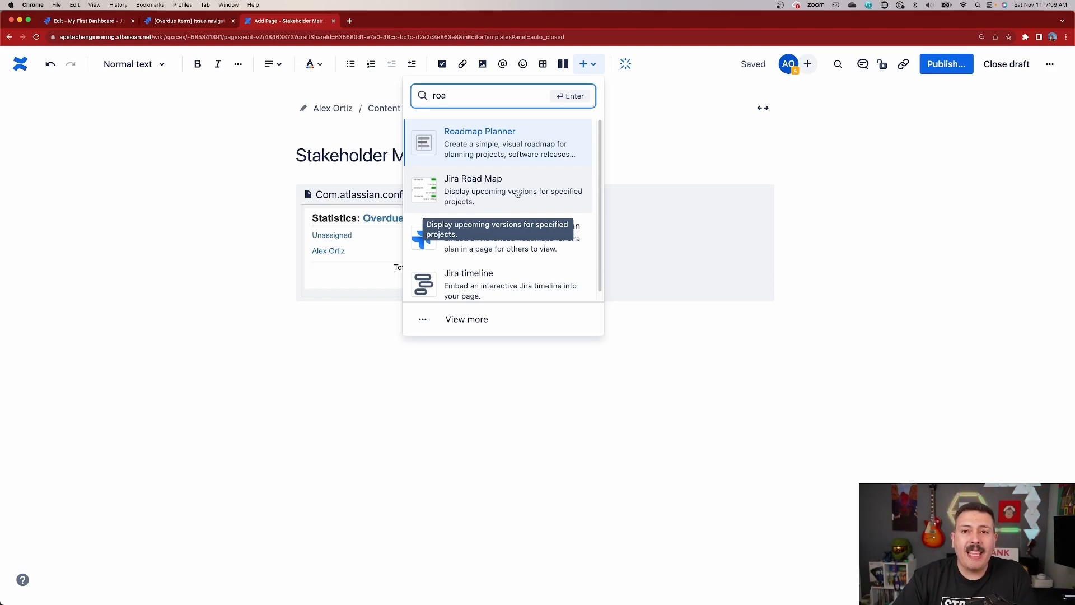
scroll(518, 193, down, 1)
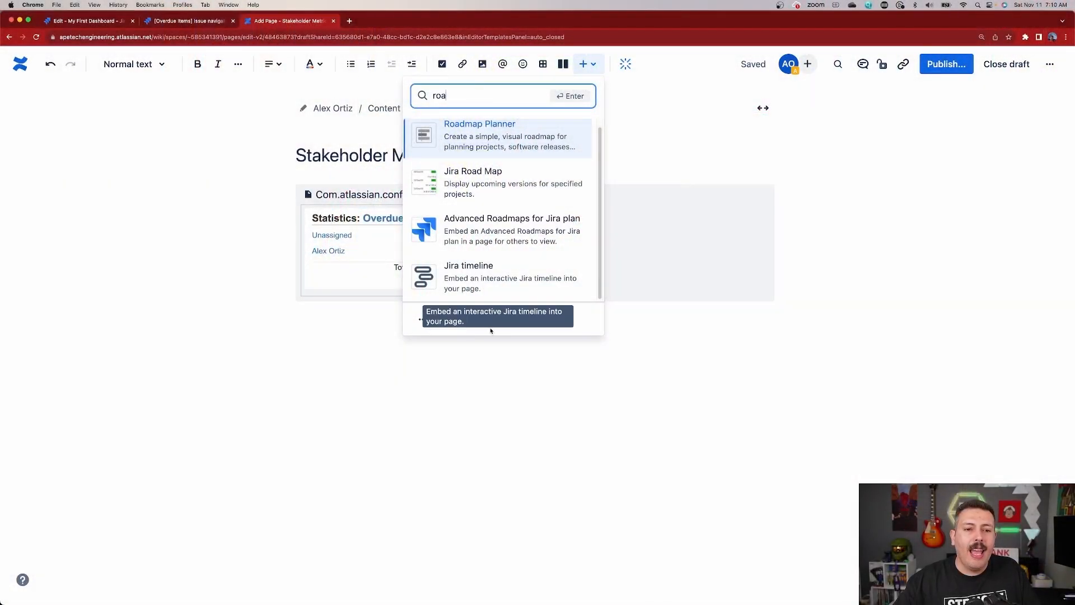
key(Escape)
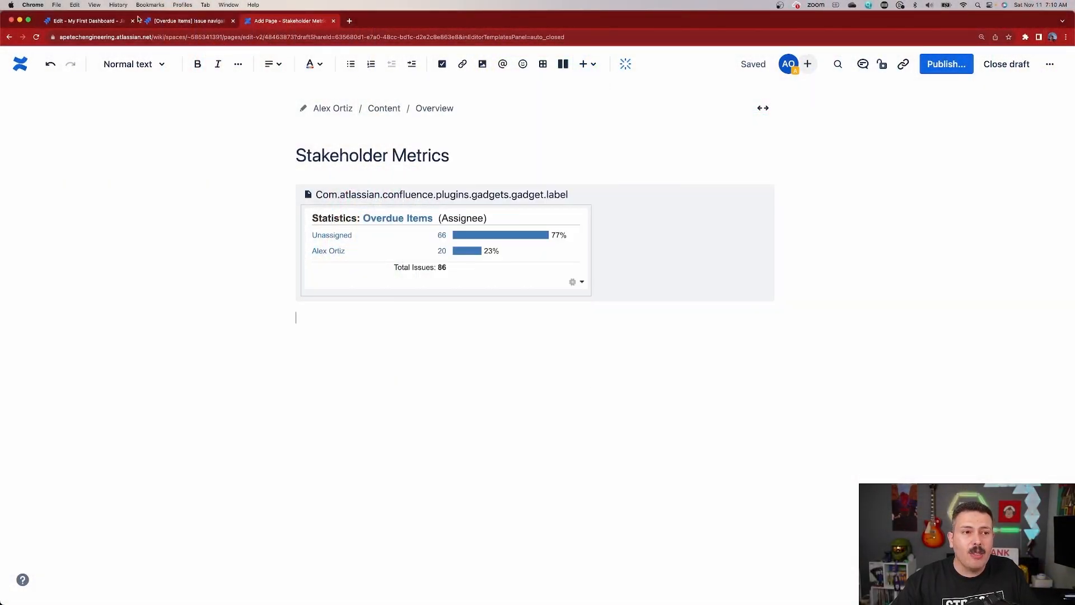
Step: Copy the address of My First Dashboard in Jira and paste it as a link below the statistics macro in the Confluence draft
click(96, 21)
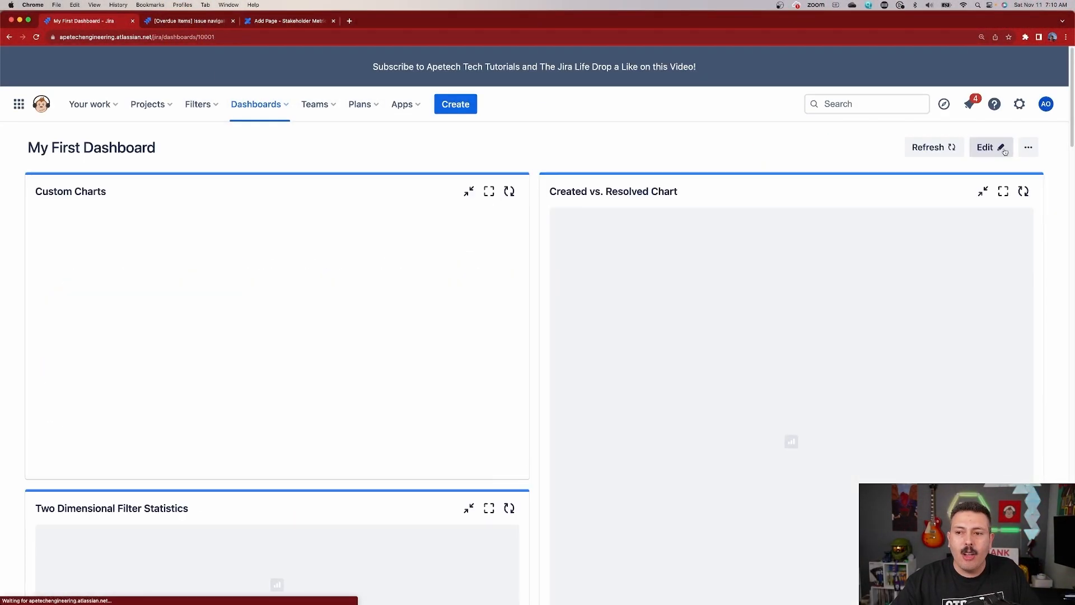
click(249, 36)
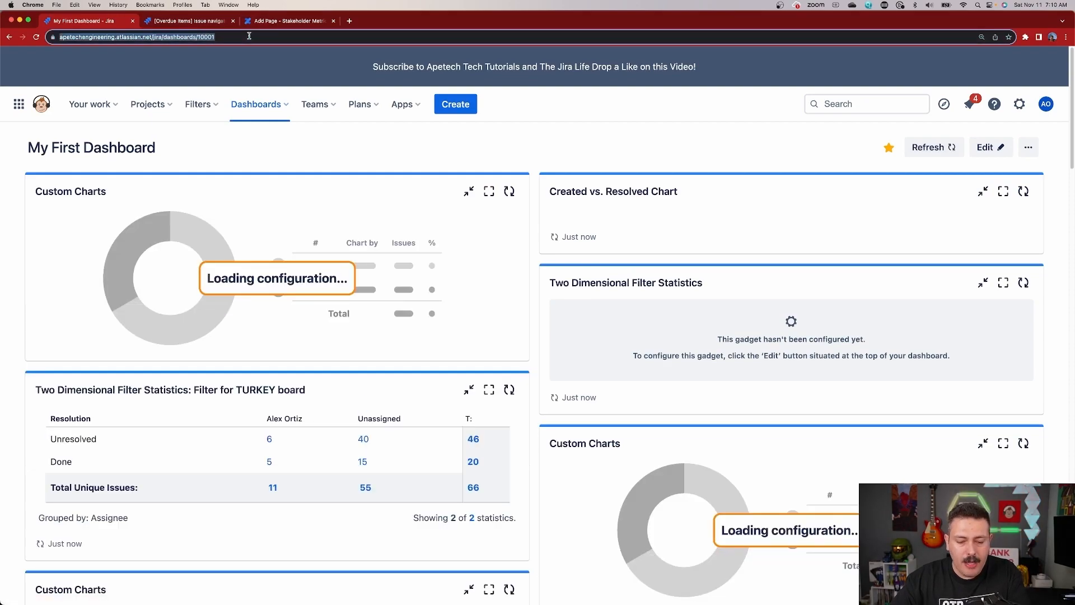
click(286, 23)
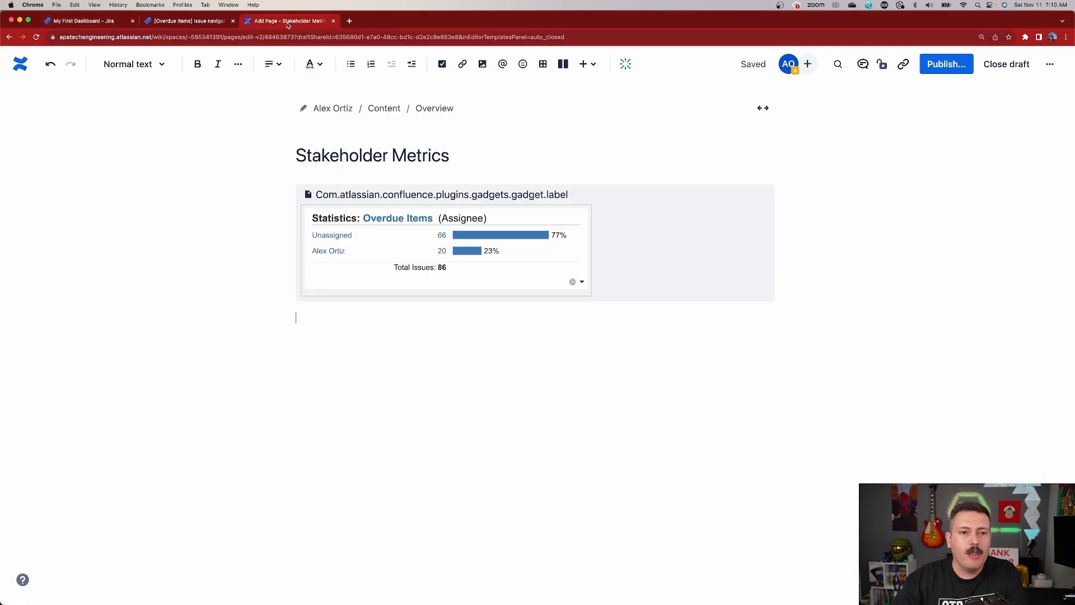
text(https://apetechengineering.atlassian.net/jira/dashboards/10001)
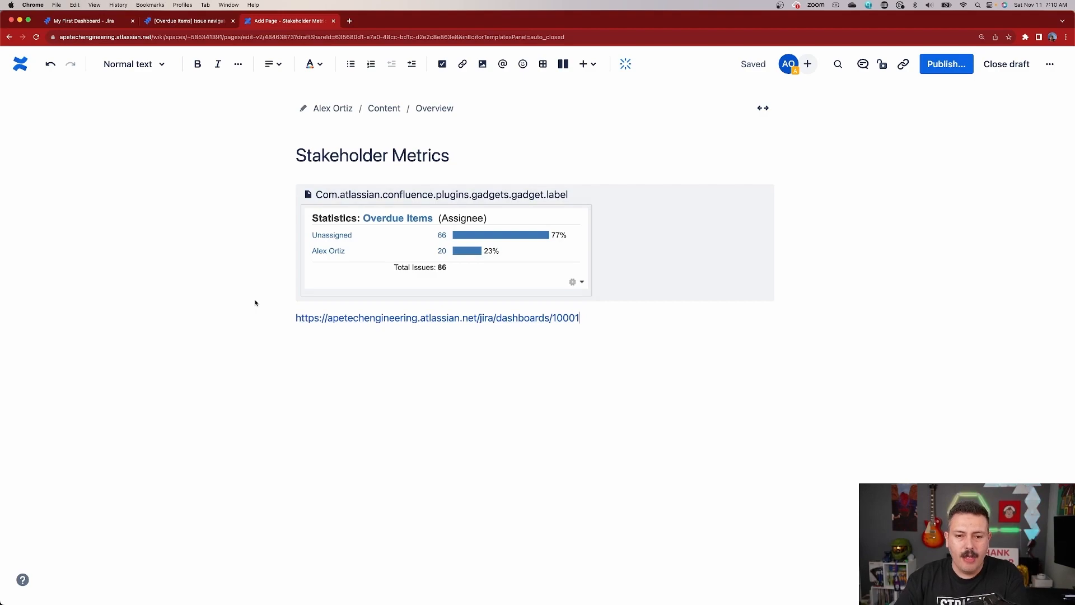
Step: Add the line "Dashboard Important" above the dashboard link and format it as Heading 1
key(Left)
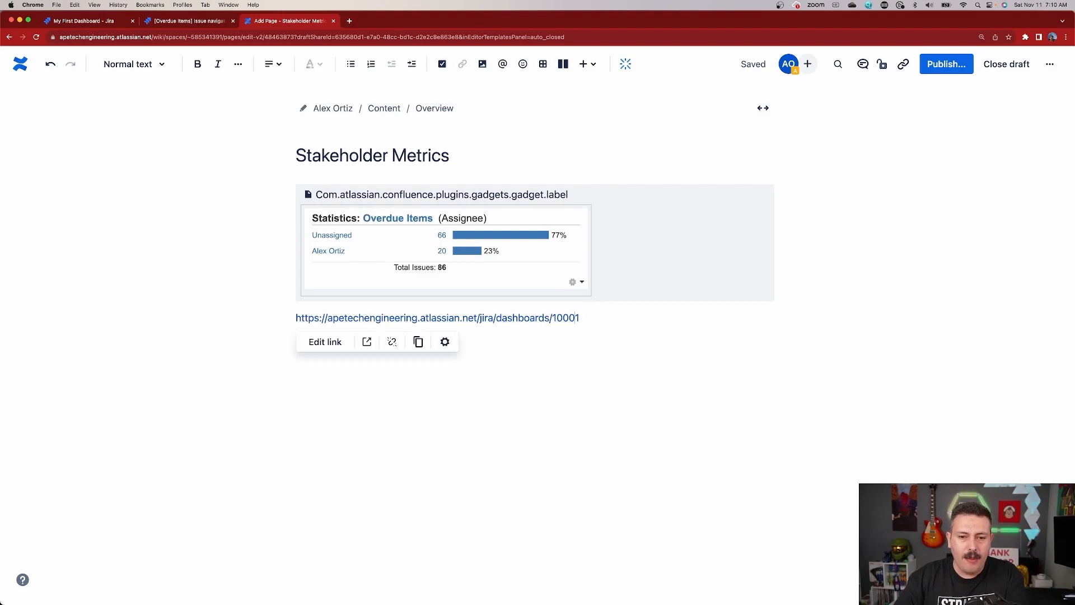
click(296, 318)
key(Return)
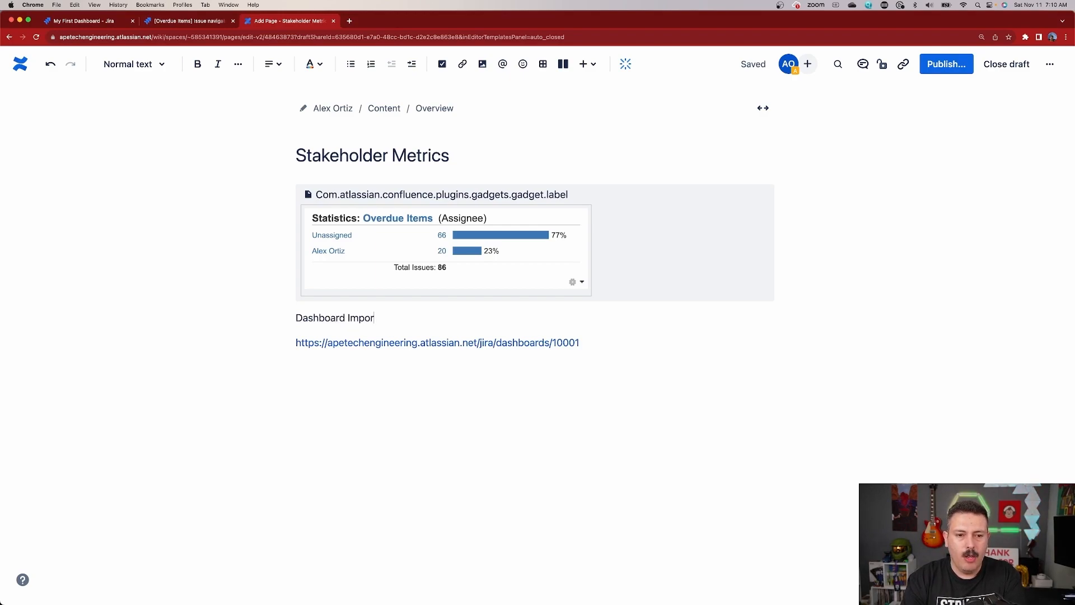
drag(414, 321, 287, 317)
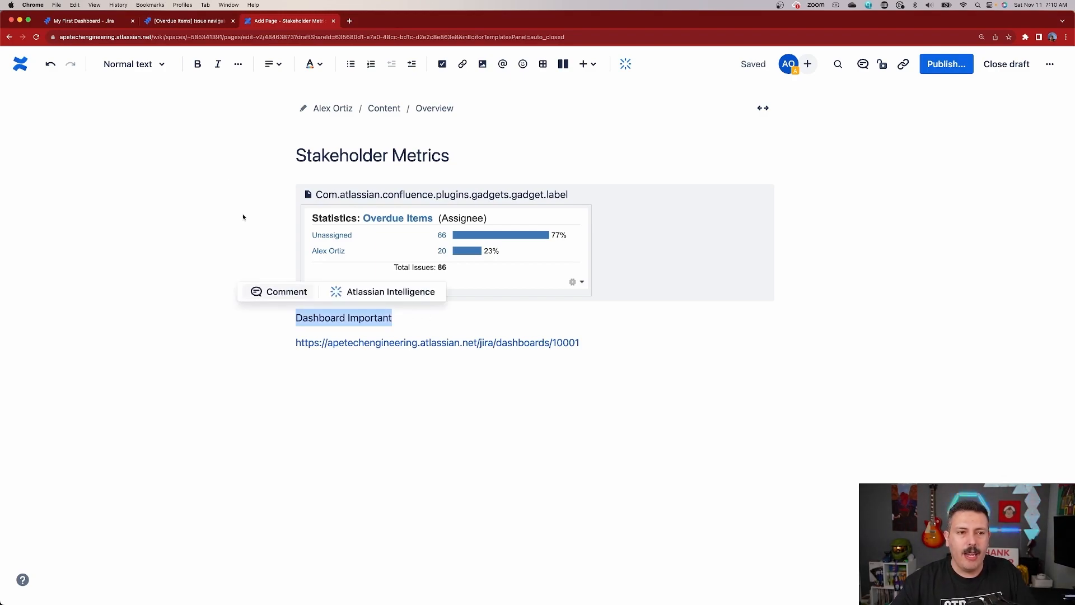
click(153, 66)
click(138, 120)
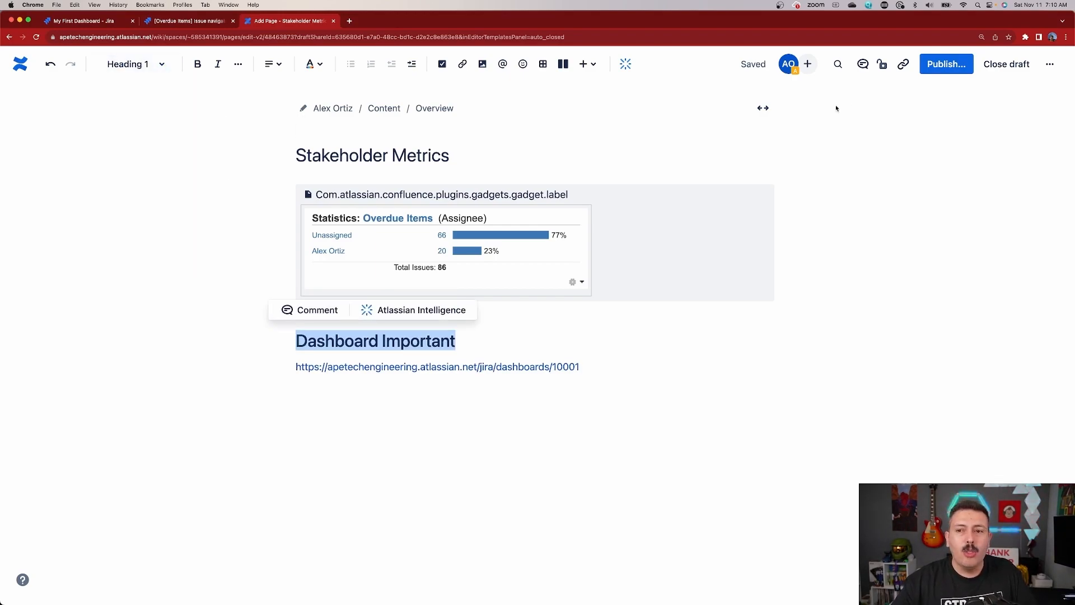
Step: Publish the Stakeholder Metrics page with the default location and access, and dismiss the Atlassian Intelligence introduction
click(931, 65)
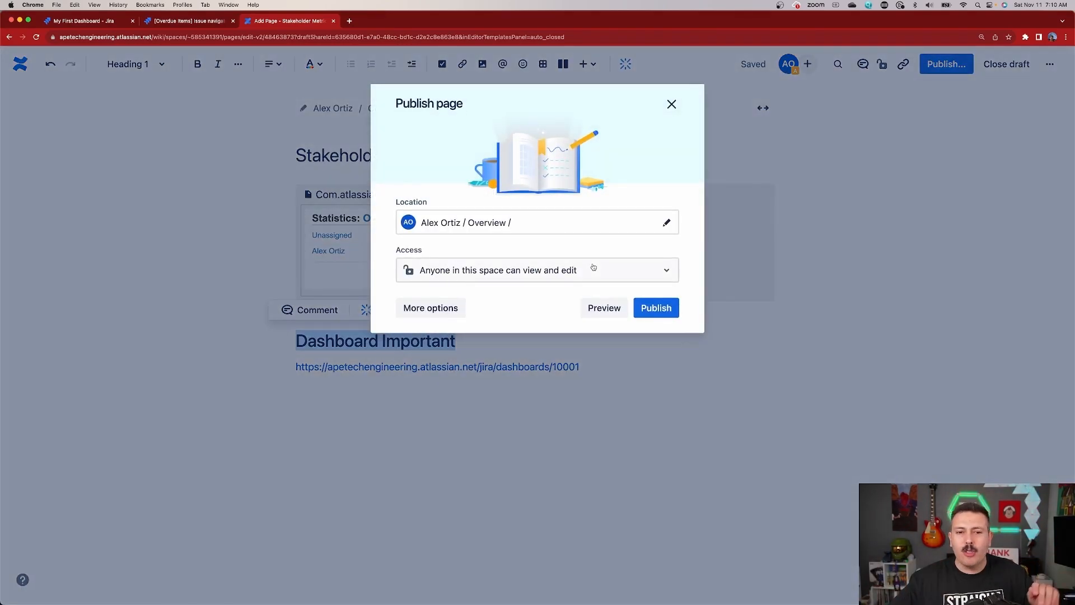
click(642, 317)
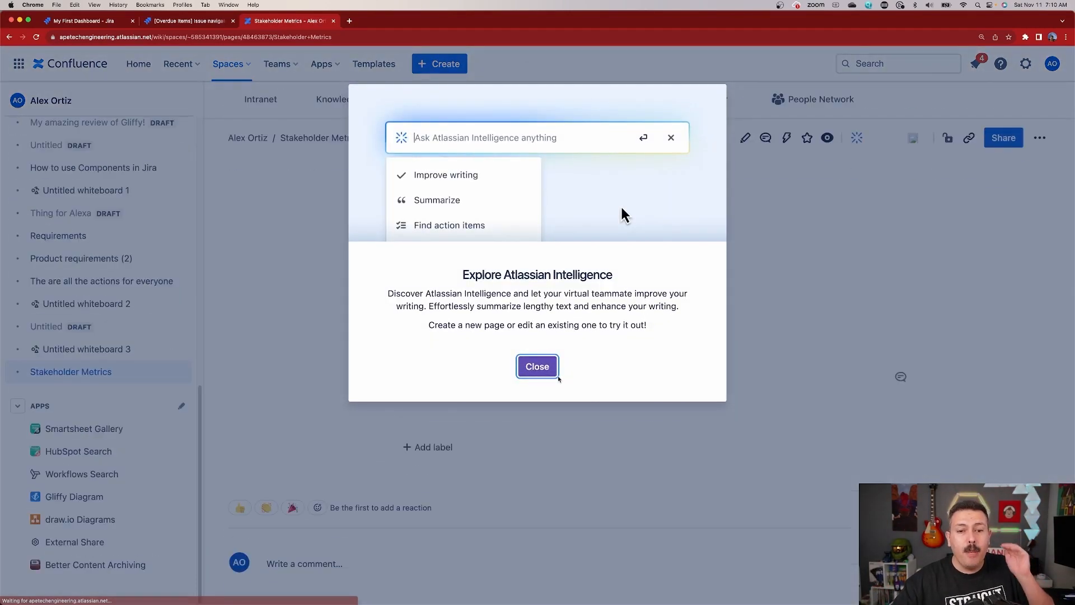
click(541, 367)
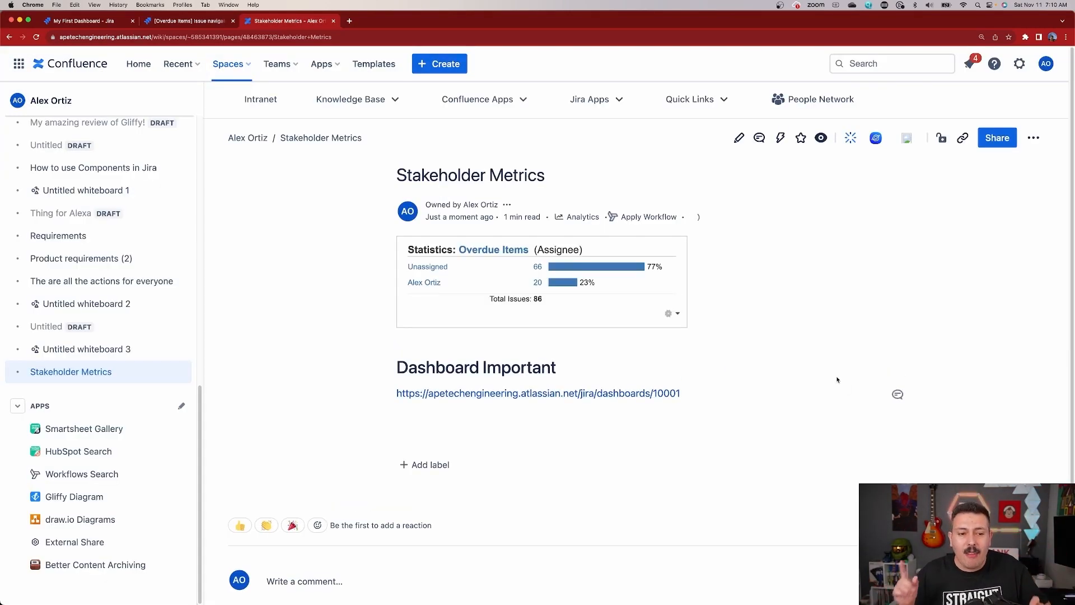